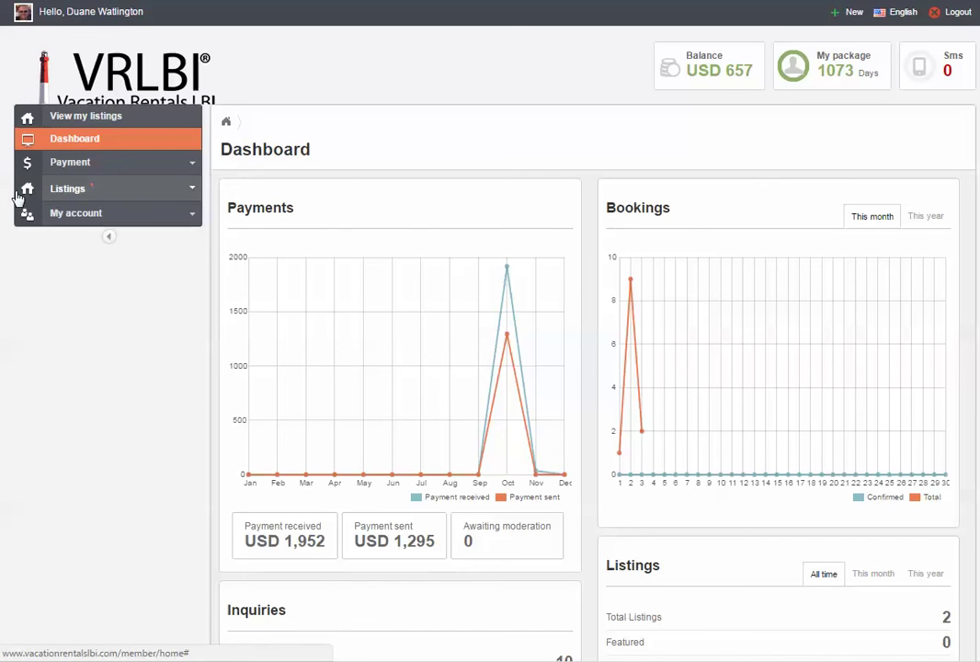
Open Manage listings under Listings in the side menu to see both rental listings.
left_click(192, 191)
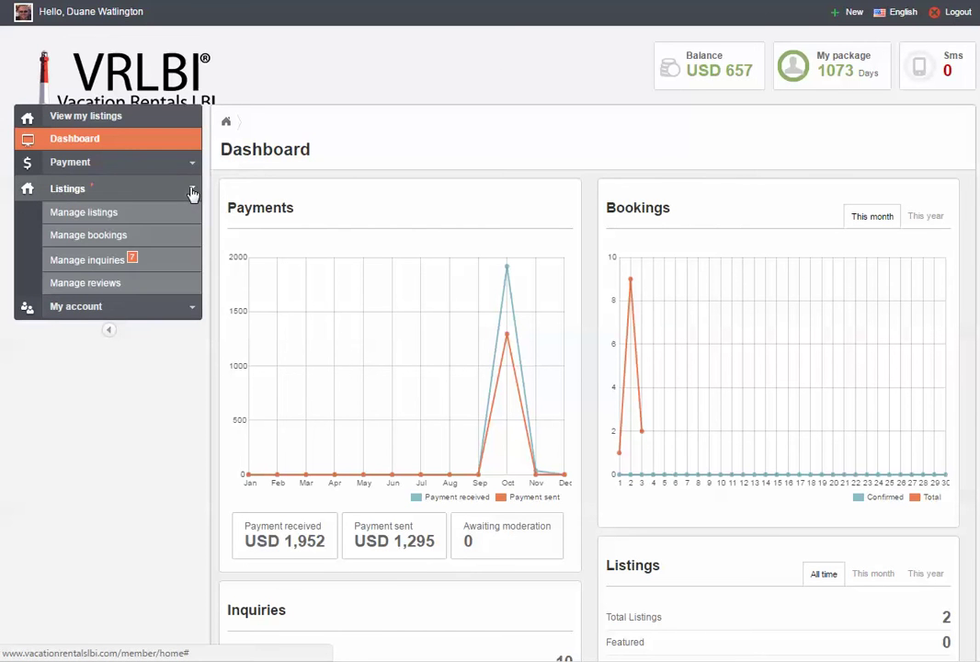
left_click(77, 219)
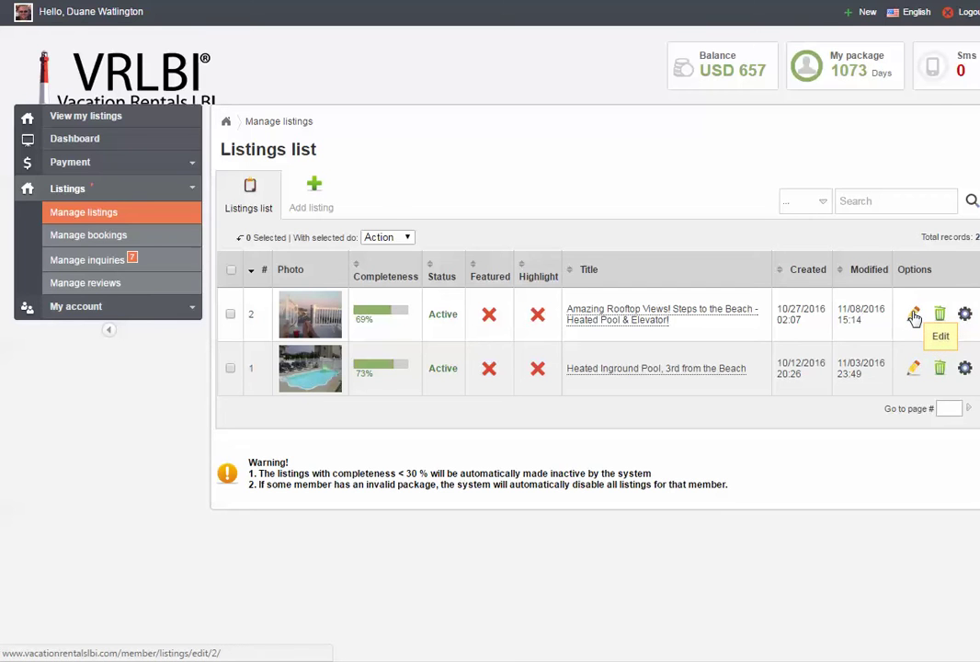
Open listing #2 for editing and keep its property type as Townhouse after trying House and Condo.
left_click(914, 315)
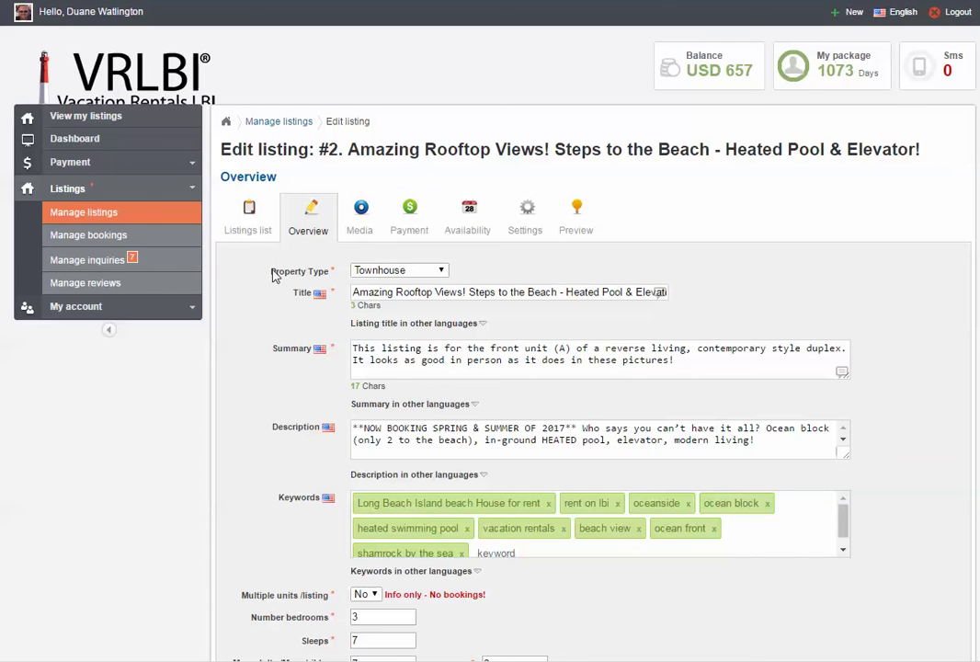
left_click(441, 273)
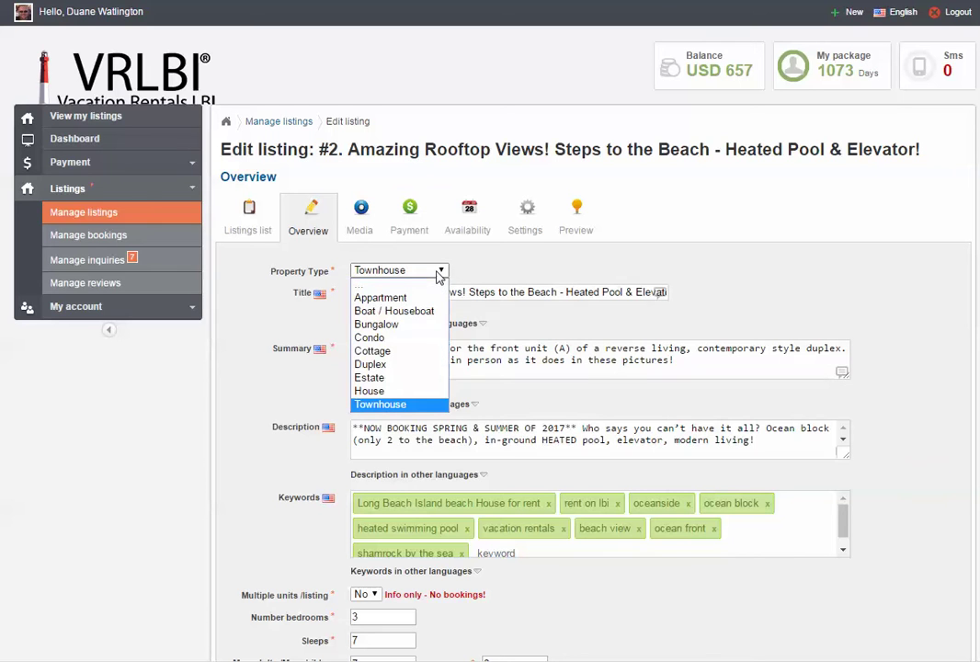
left_click(370, 396)
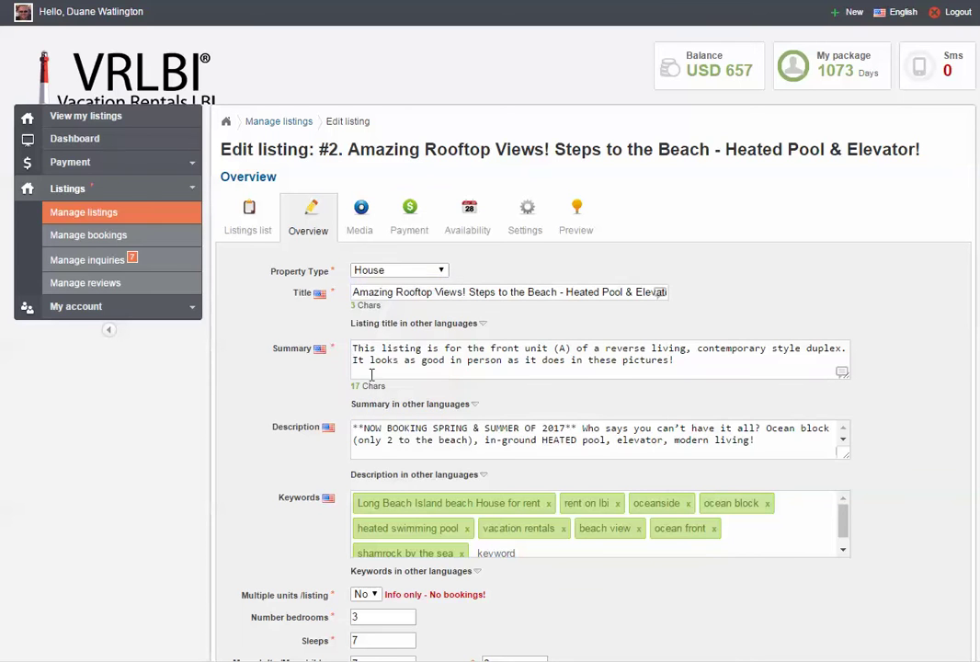
left_click(439, 271)
left_click(393, 341)
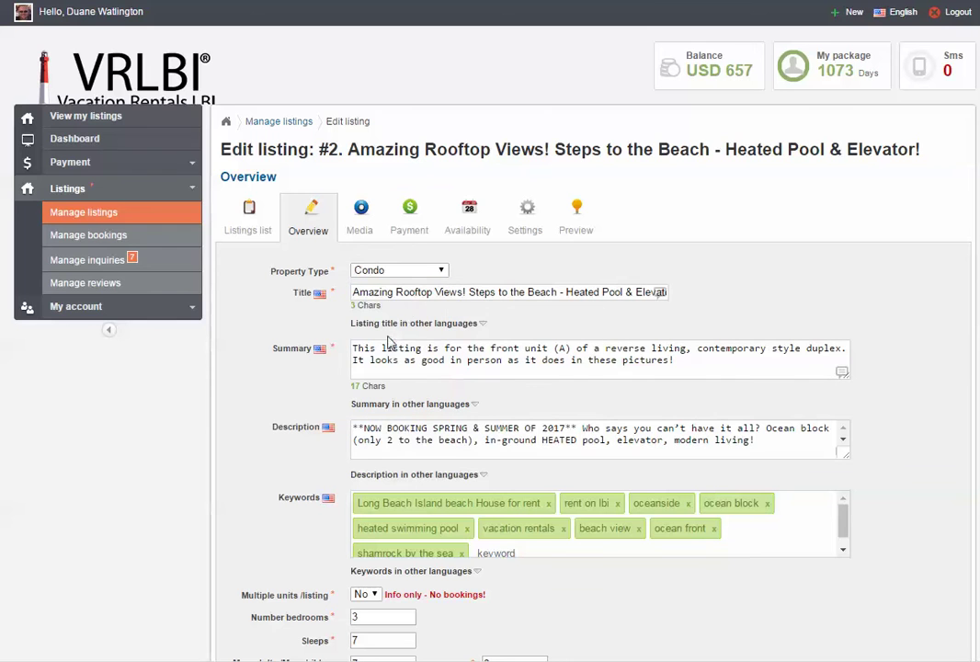
left_click(427, 273)
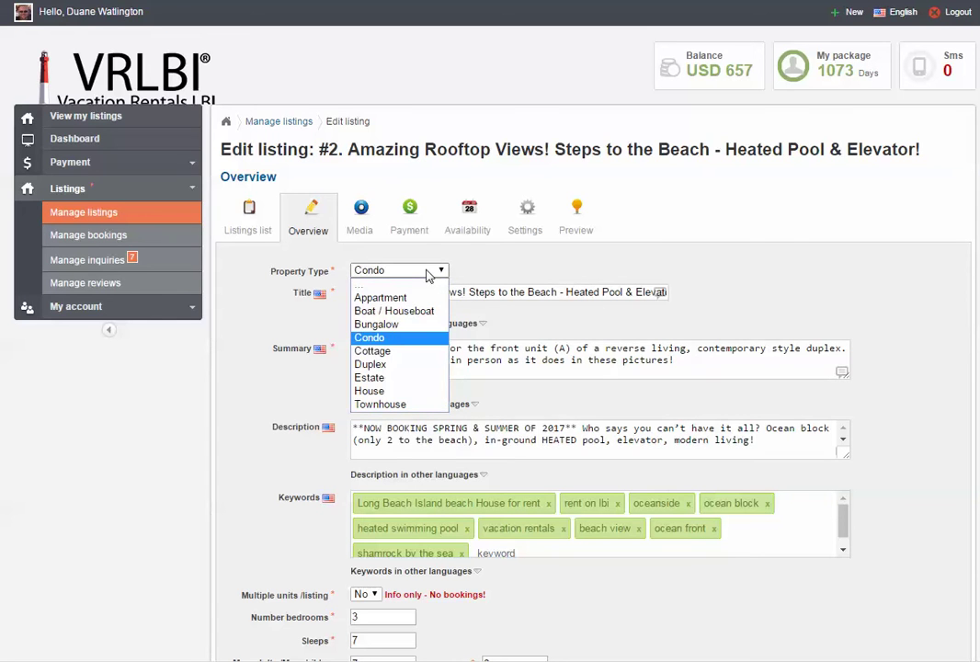
left_click(377, 405)
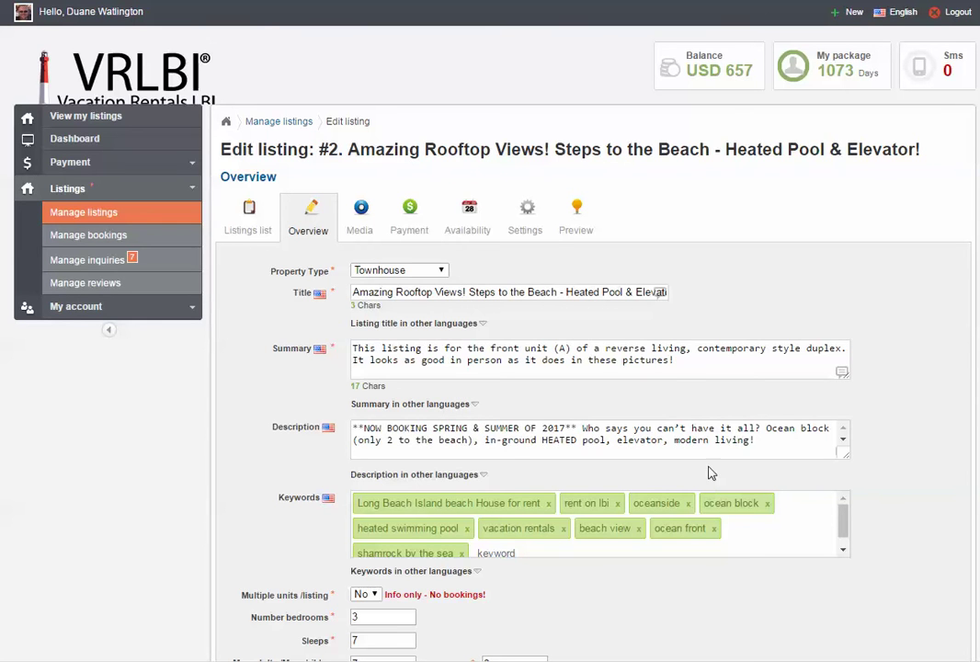
left_click_drag(847, 455, 873, 604)
mouse_move(875, 452)
left_mouse_down()
mouse_move(869, 577)
mouse_move(871, 443)
left_mouse_up()
scroll(910, 440, "down", 1)
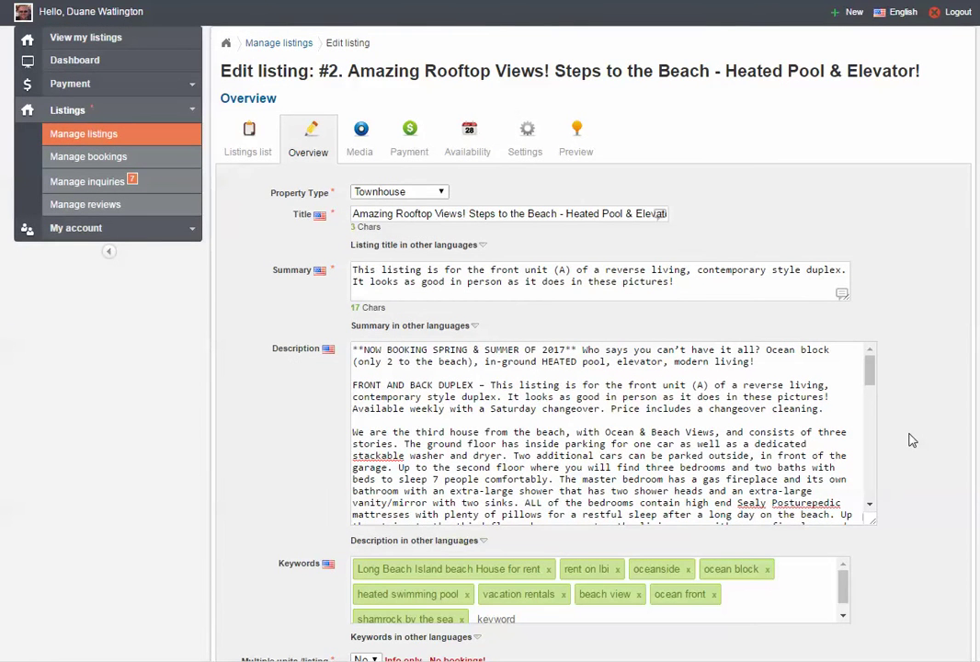
scroll(915, 440, "down", 3)
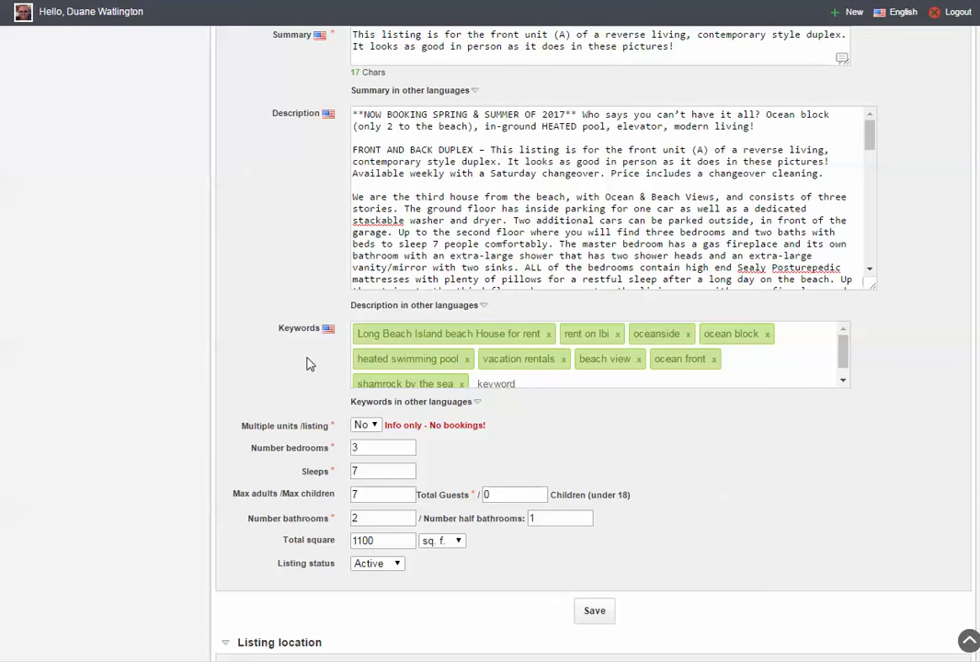
left_click(846, 389)
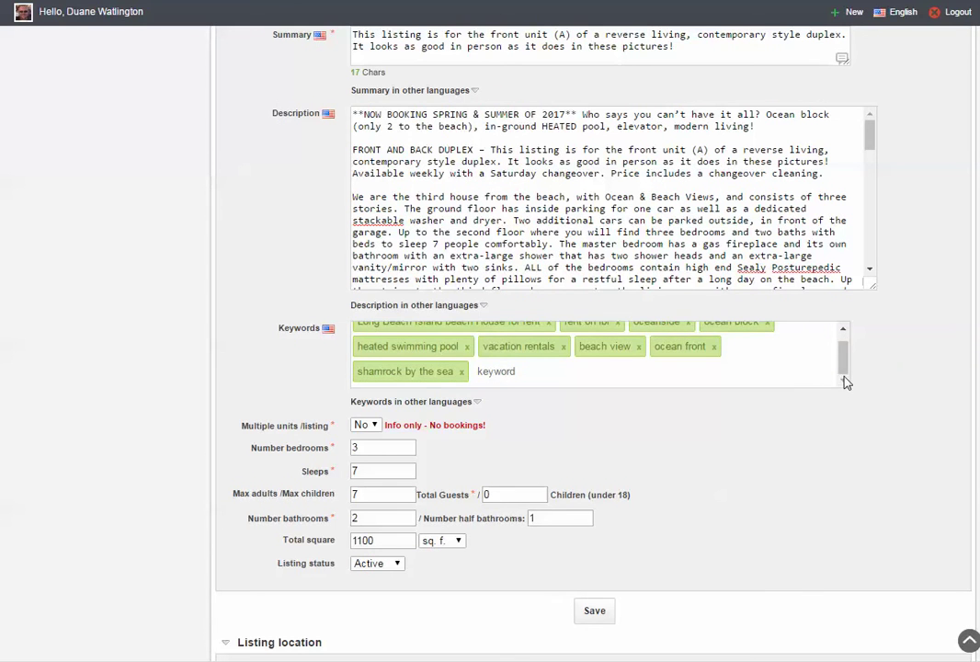
scroll(846, 350, "up", 1)
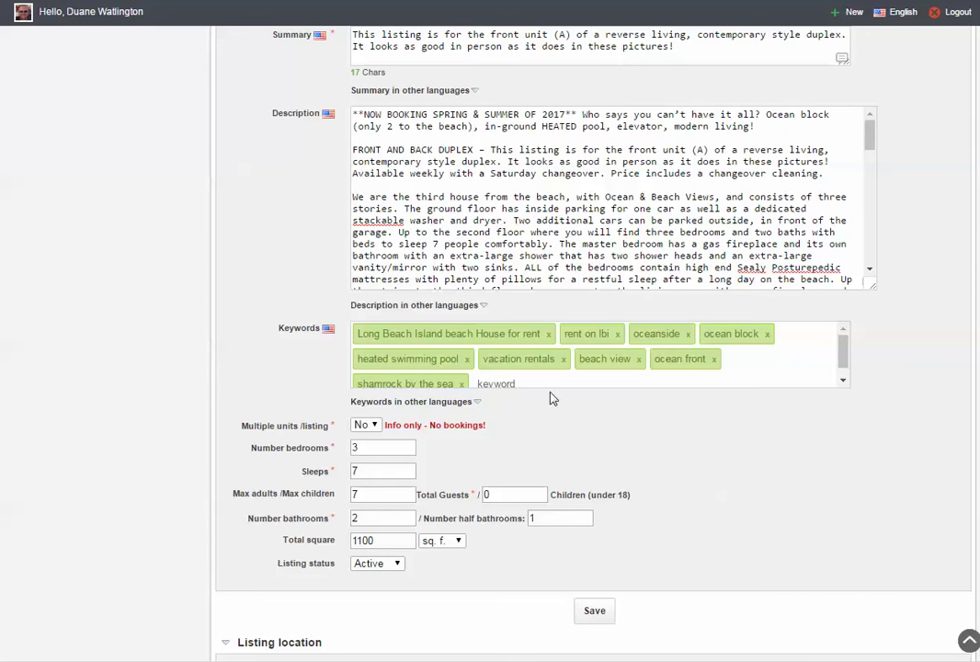
Add 'shamrock by the sea' as a new keyword tag on listing #2.
left_click(509, 382)
type("sh")
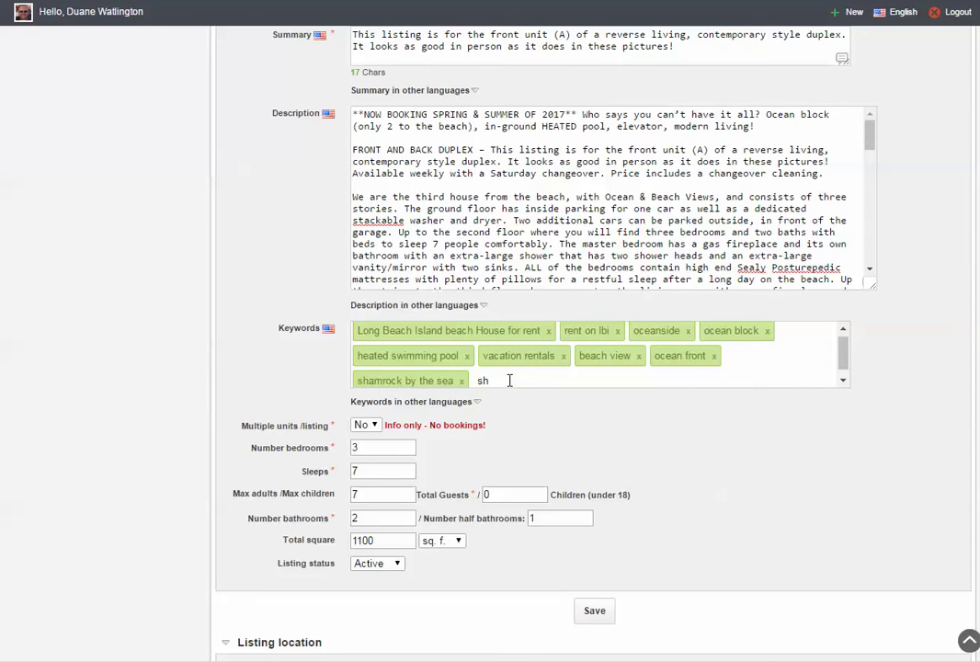
type("amrock by the se")
type("a")
key("Return")
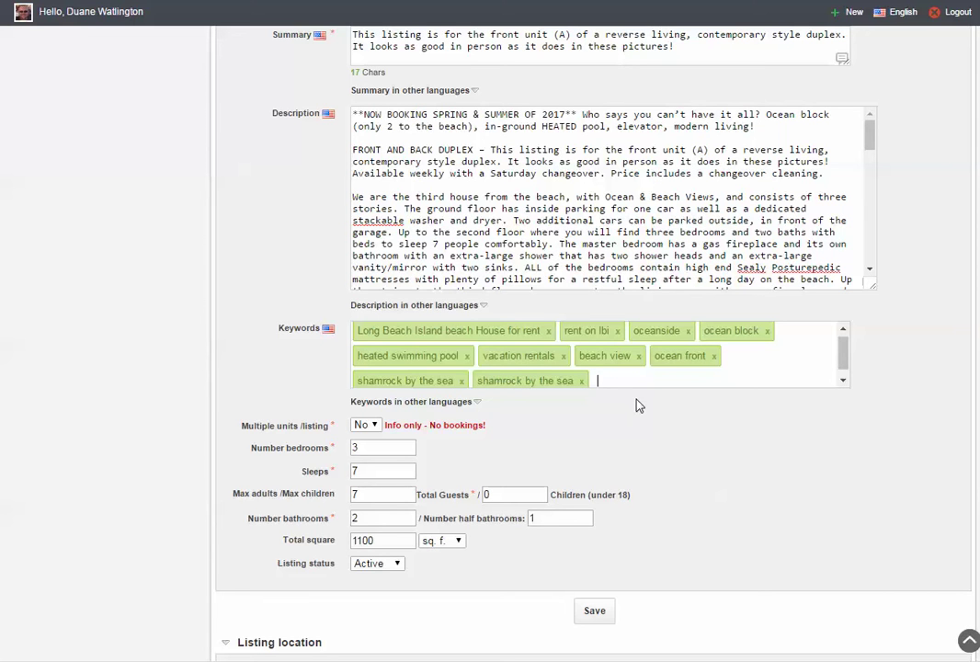
Change the Children count from 0 to 5 and keep Listing status Active.
scroll(685, 415, "down", 1)
scroll(685, 415, "down", 1)
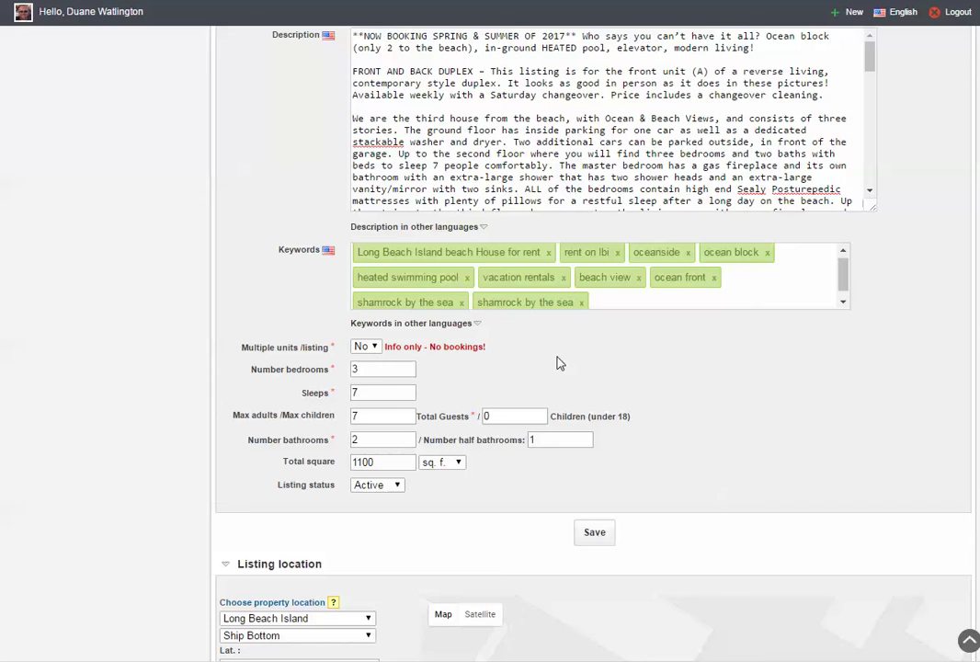
scroll(744, 363, "down", 2)
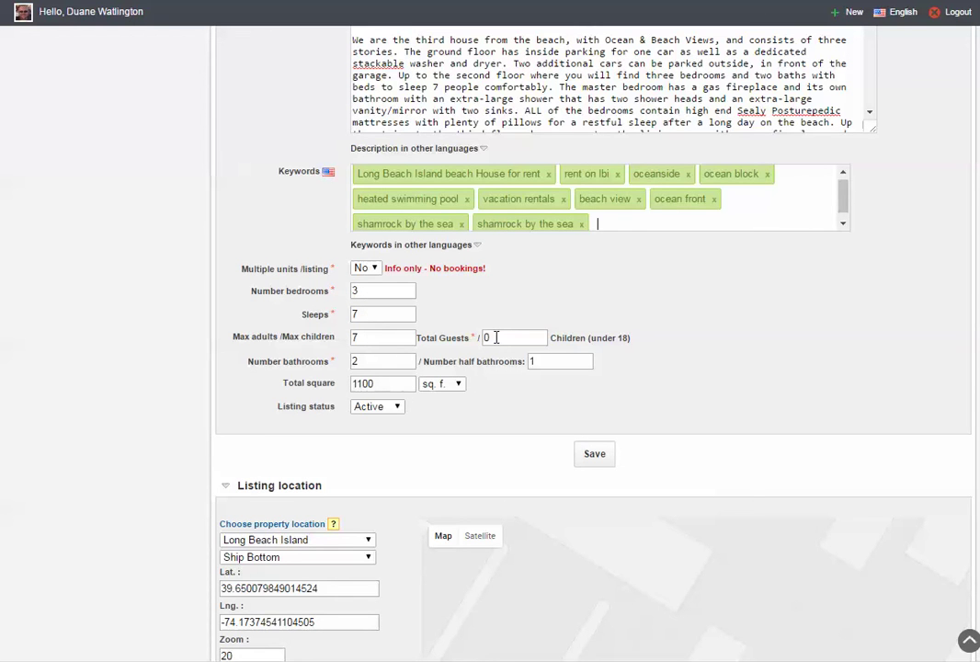
left_click_drag(497, 337, 479, 335)
type("5")
left_click(397, 408)
left_click(398, 408)
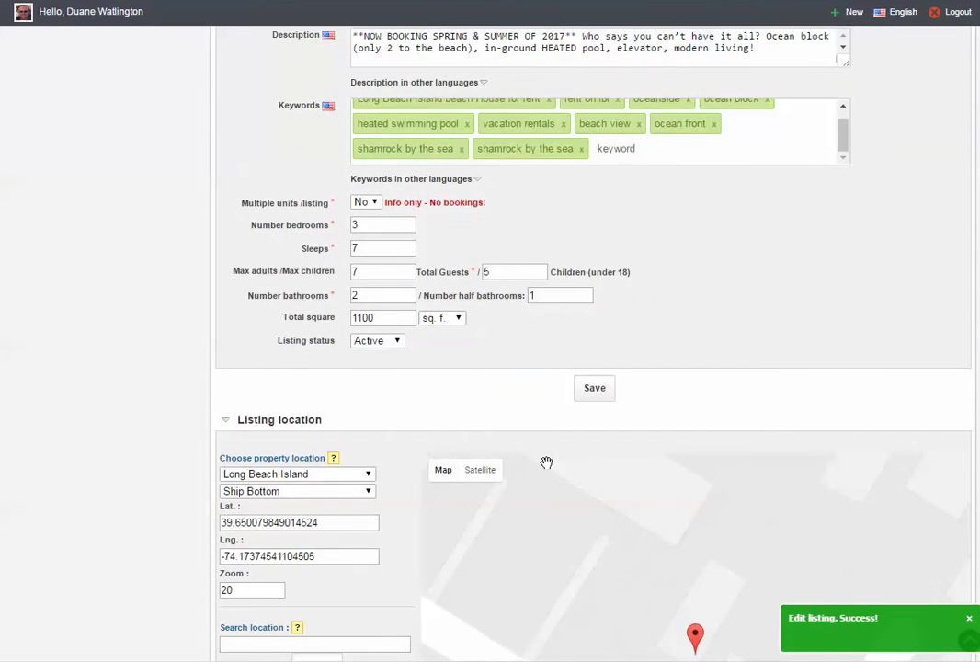
Set the property location region to Long Beach Island and the city to Ship Bottom.
scroll(546, 463, "down", 4)
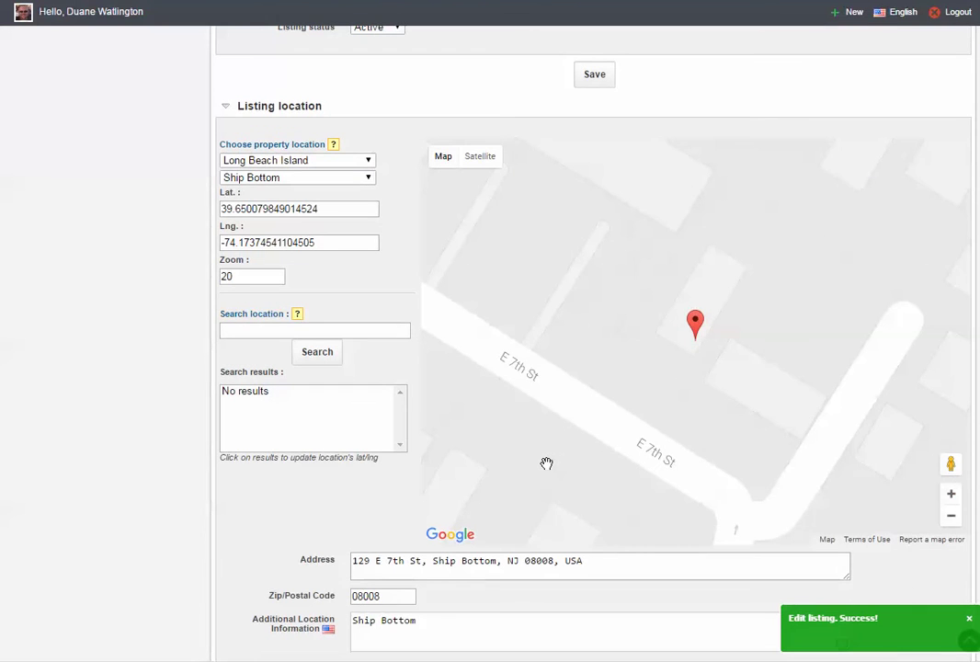
scroll(546, 465, "down", 1)
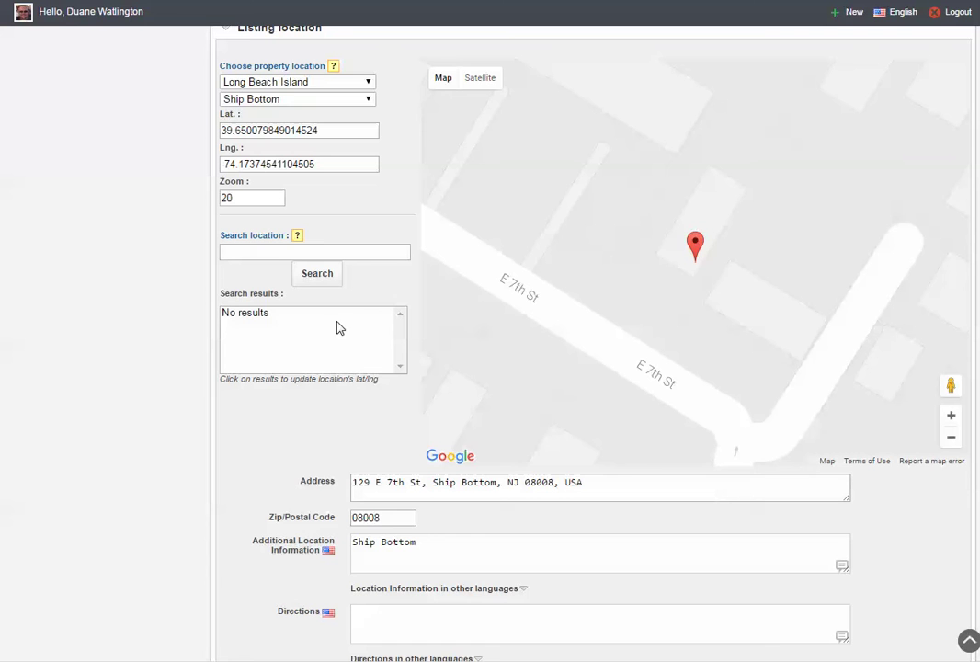
left_click(366, 83)
left_click(294, 96)
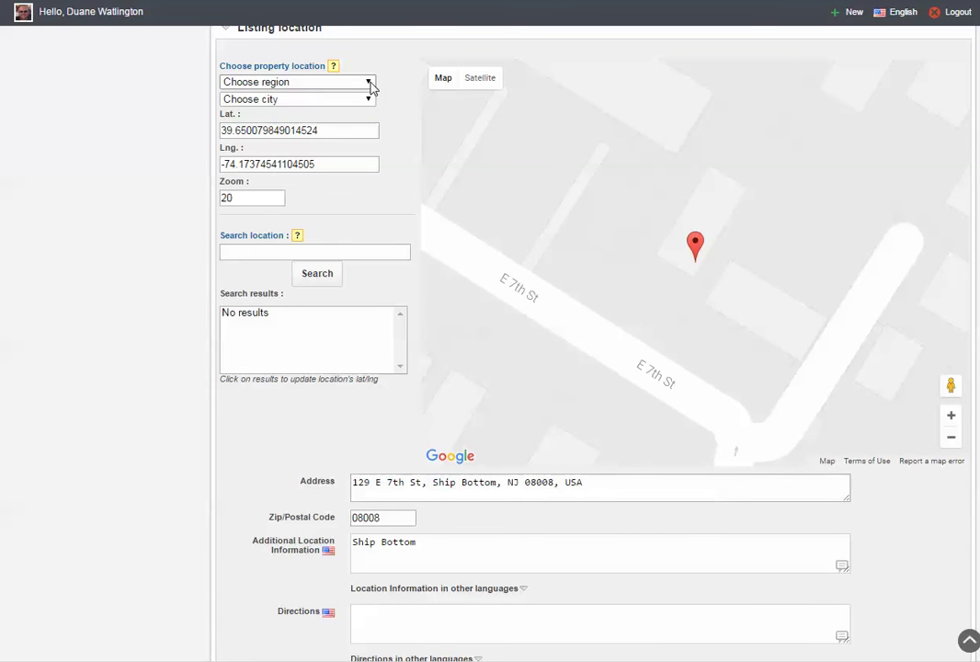
left_click(367, 84)
left_click(324, 105)
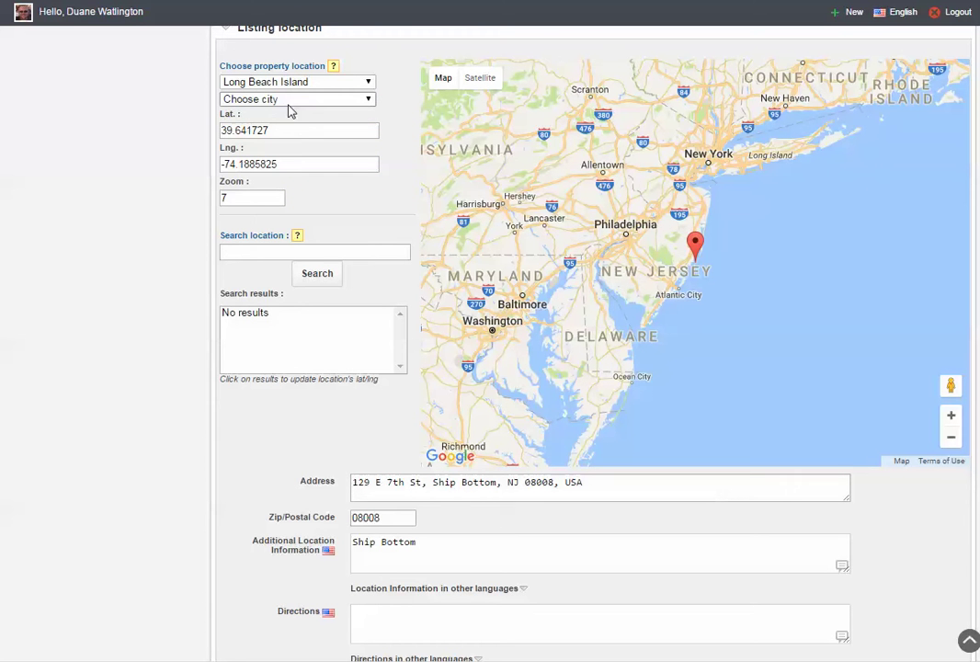
left_click(368, 100)
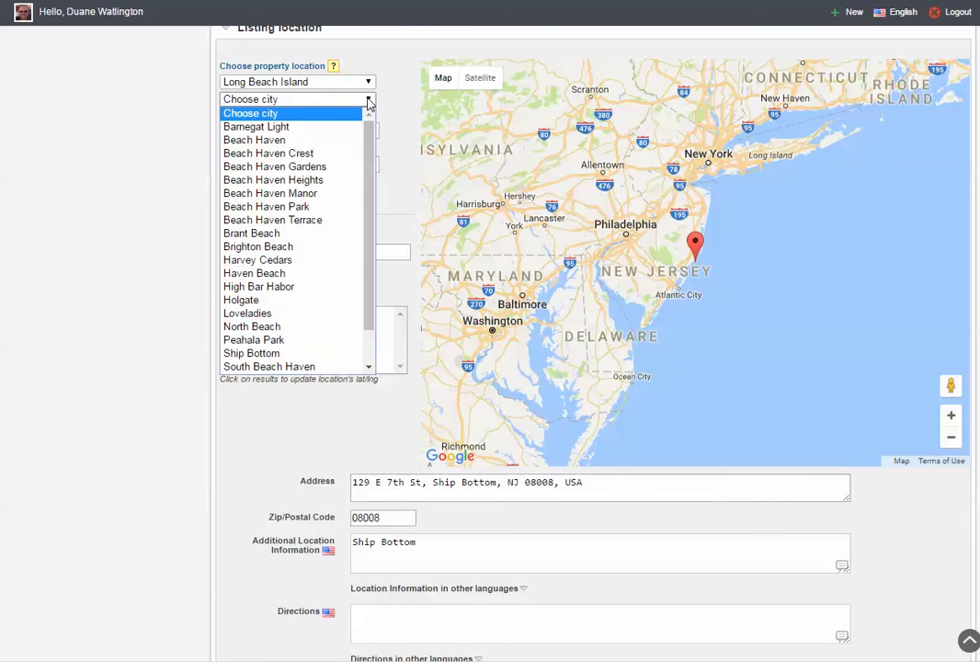
left_click_drag(368, 149, 368, 191)
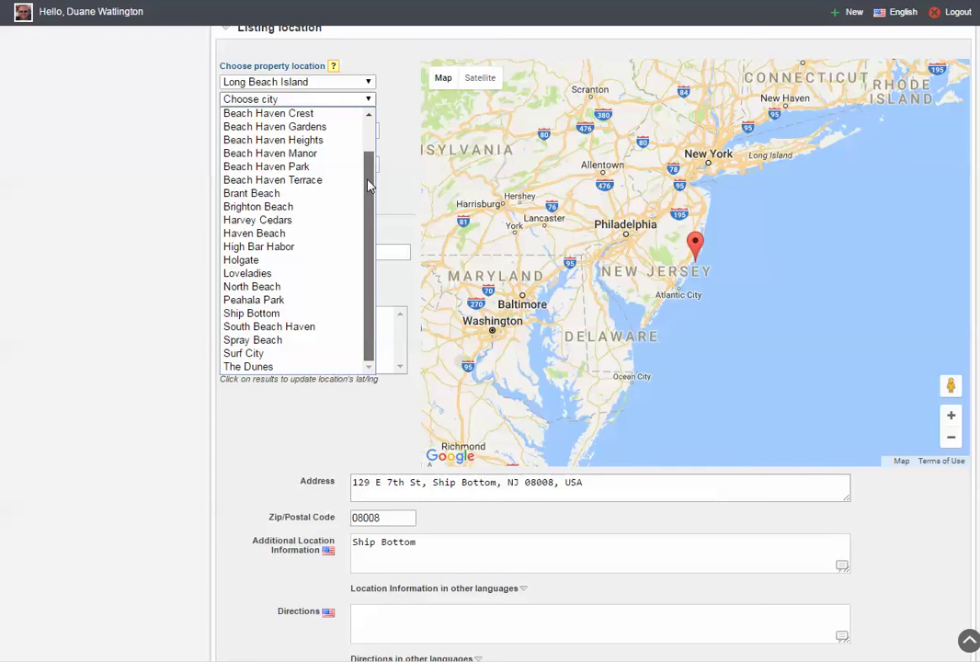
left_click(266, 315)
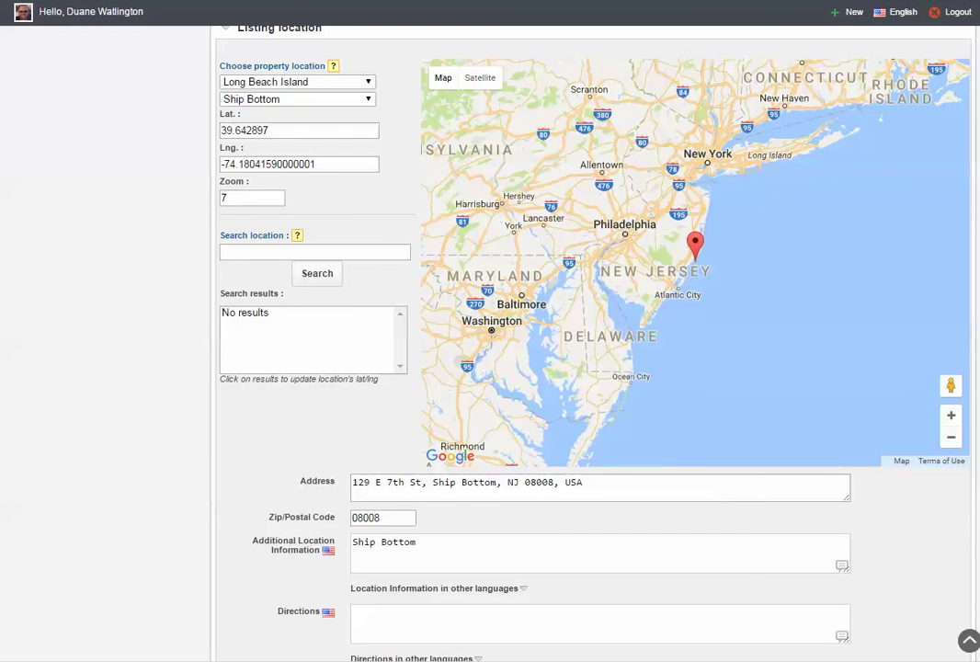
left_click(952, 417)
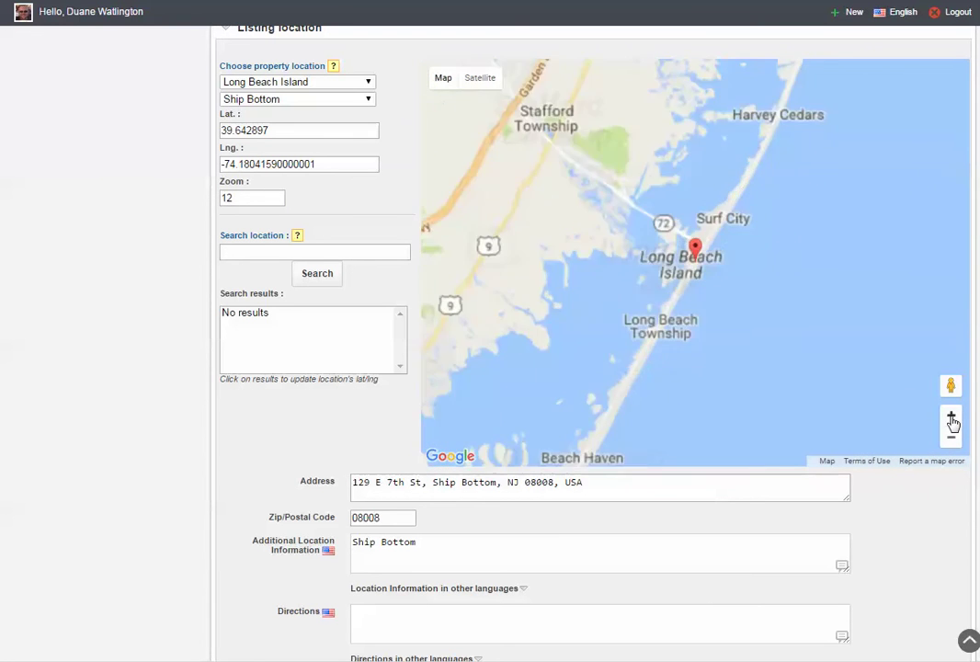
left_click(952, 419)
left_click(952, 418)
left_click(952, 418)
left_click(952, 419)
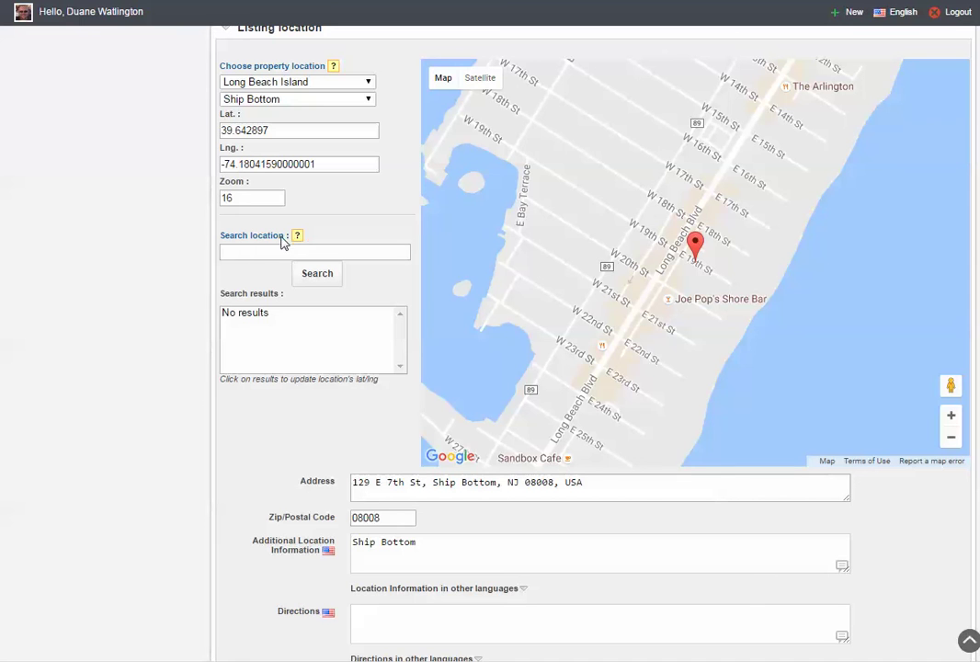
left_click(236, 253)
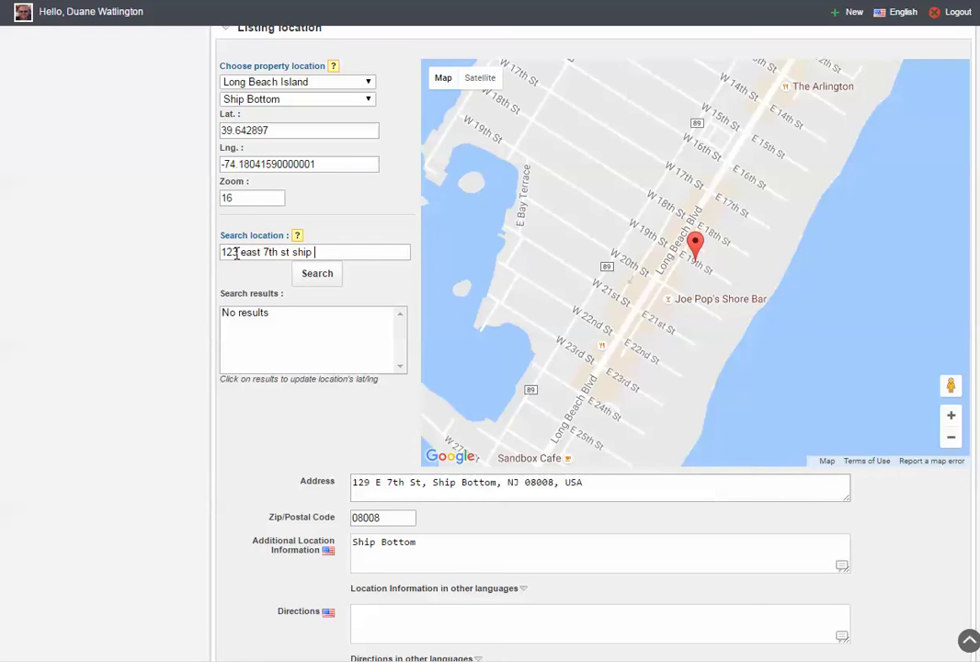
left_click(322, 276)
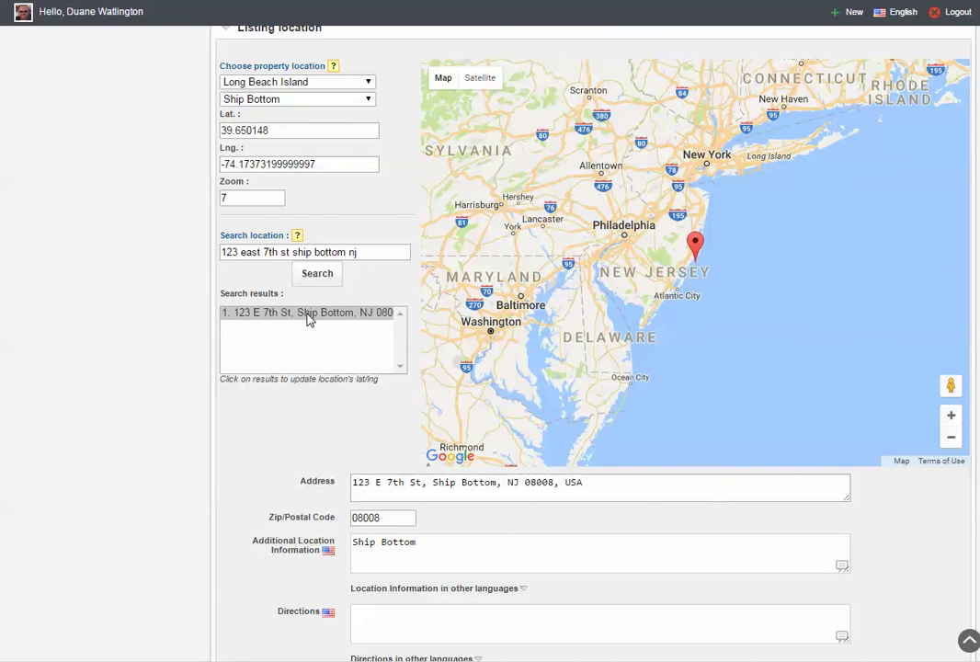
left_click(309, 314)
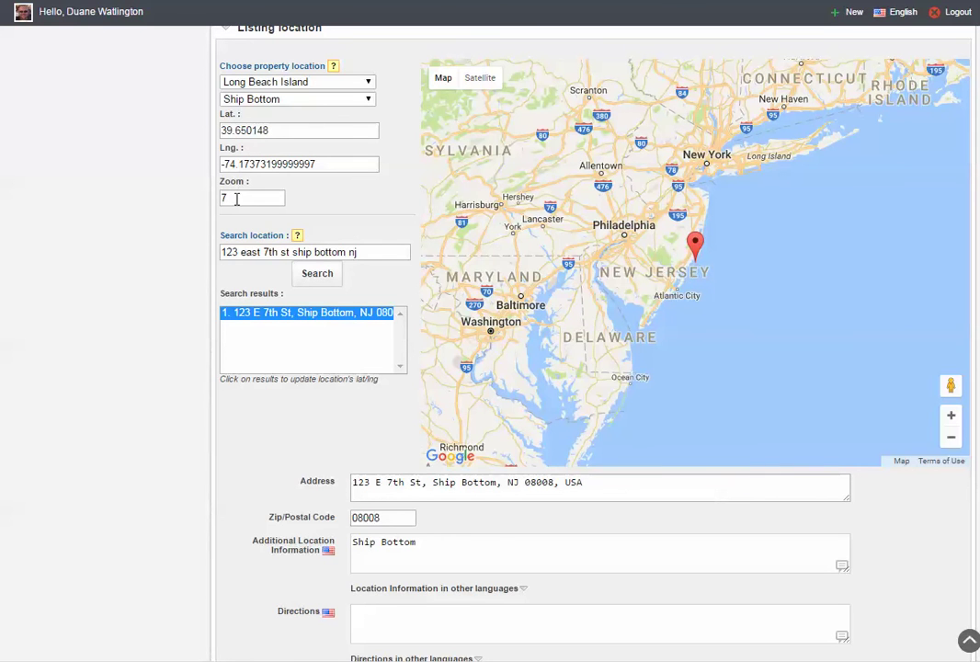
left_click(236, 199)
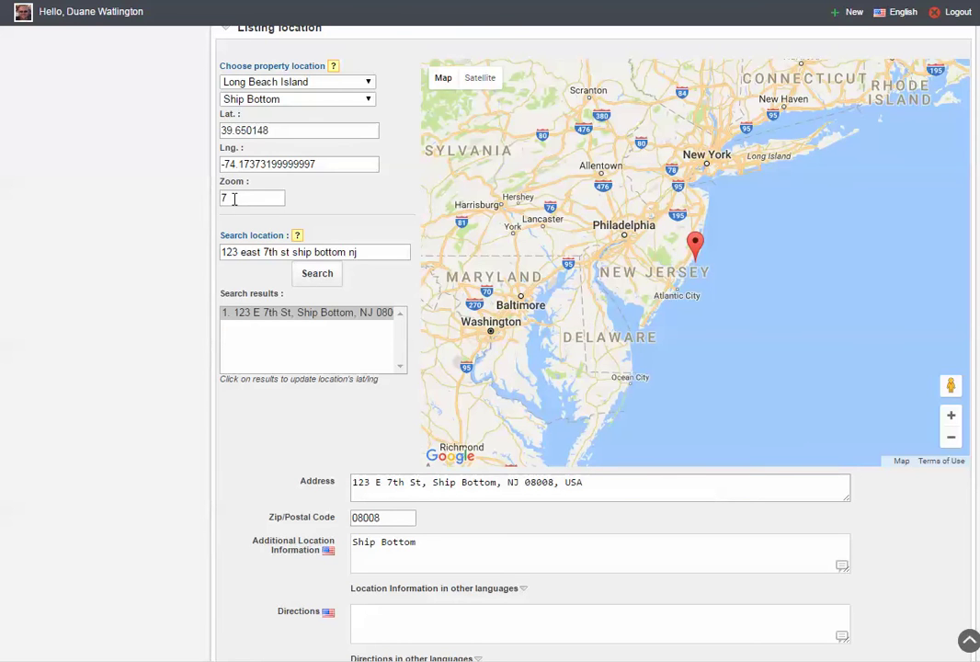
Set map zoom to 18, switch to Satellite, zoom to 20, and drag the marker onto the house.
left_click_drag(235, 199, 216, 196)
left_click(345, 203)
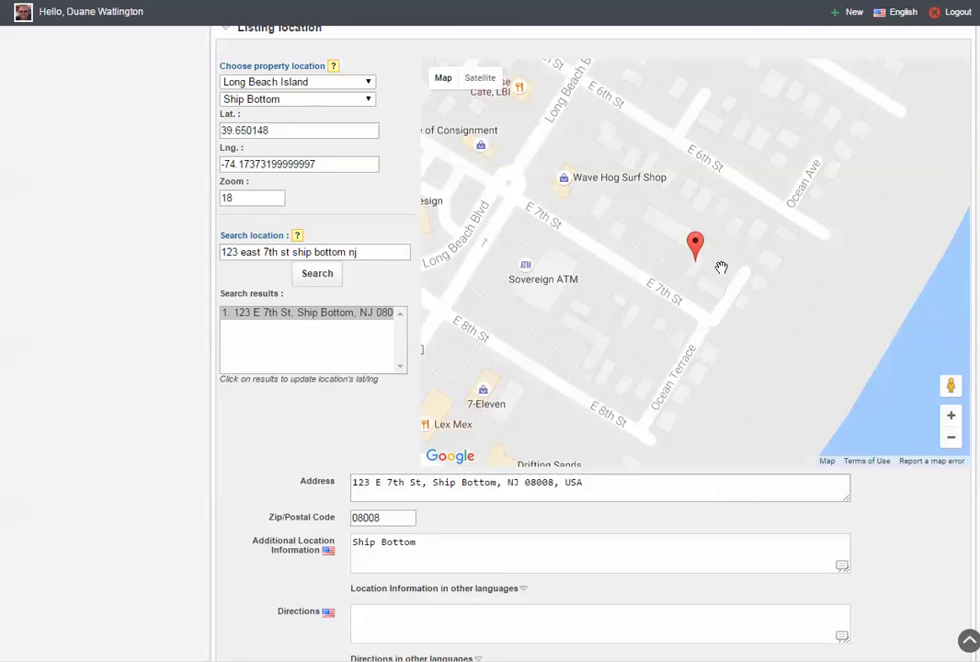
left_click(476, 79)
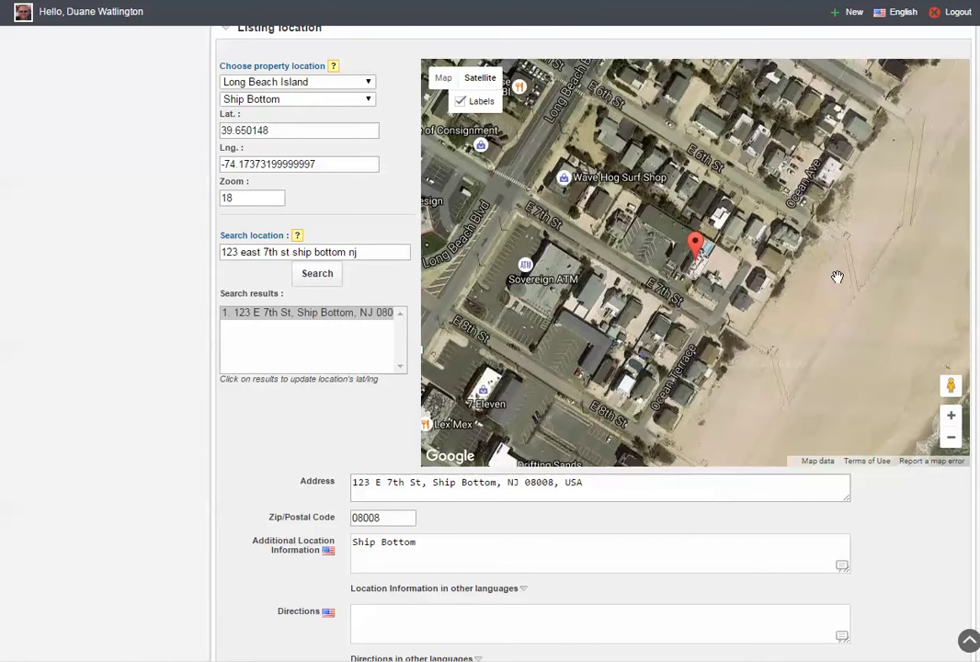
left_click(952, 418)
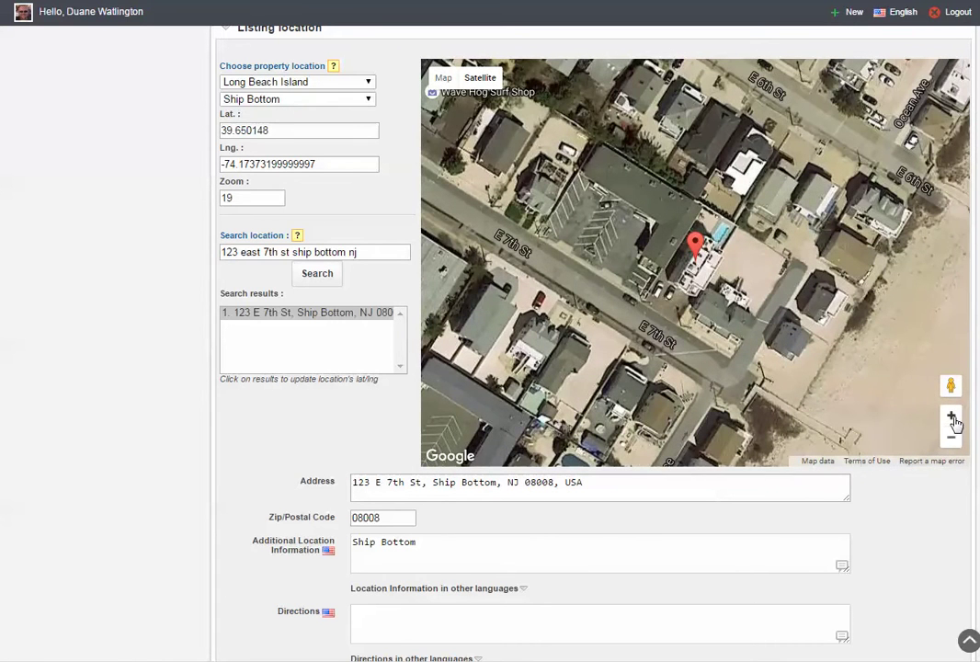
left_click(953, 418)
left_click_drag(818, 369, 759, 329)
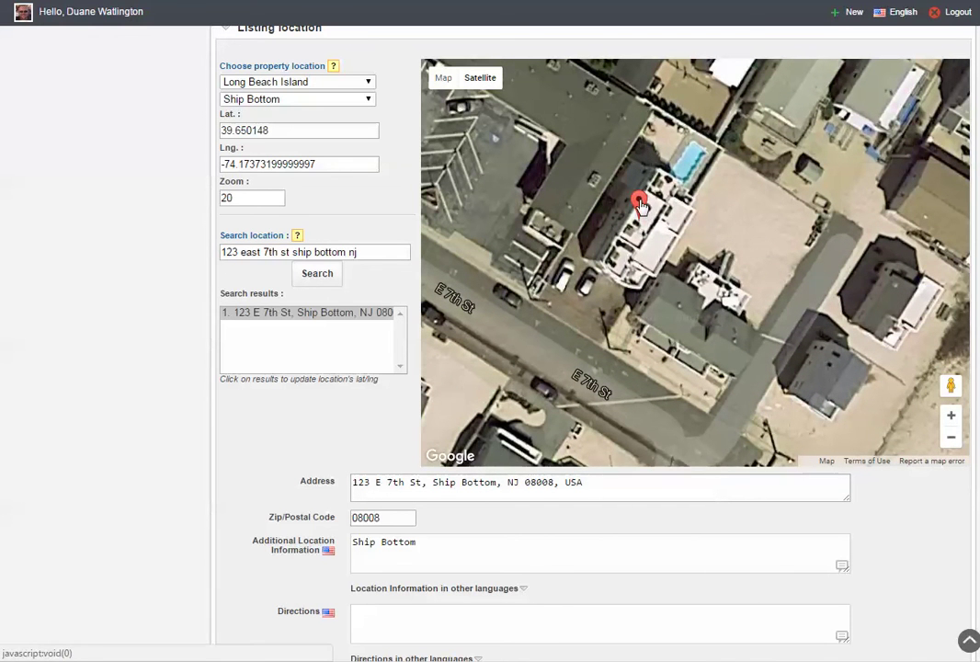
mouse_move(642, 207)
left_mouse_down()
mouse_move(618, 261)
mouse_move(634, 255)
mouse_move(577, 125)
mouse_move(555, 103)
mouse_move(614, 164)
mouse_move(653, 227)
mouse_move(667, 202)
mouse_move(621, 262)
mouse_move(625, 277)
left_mouse_up()
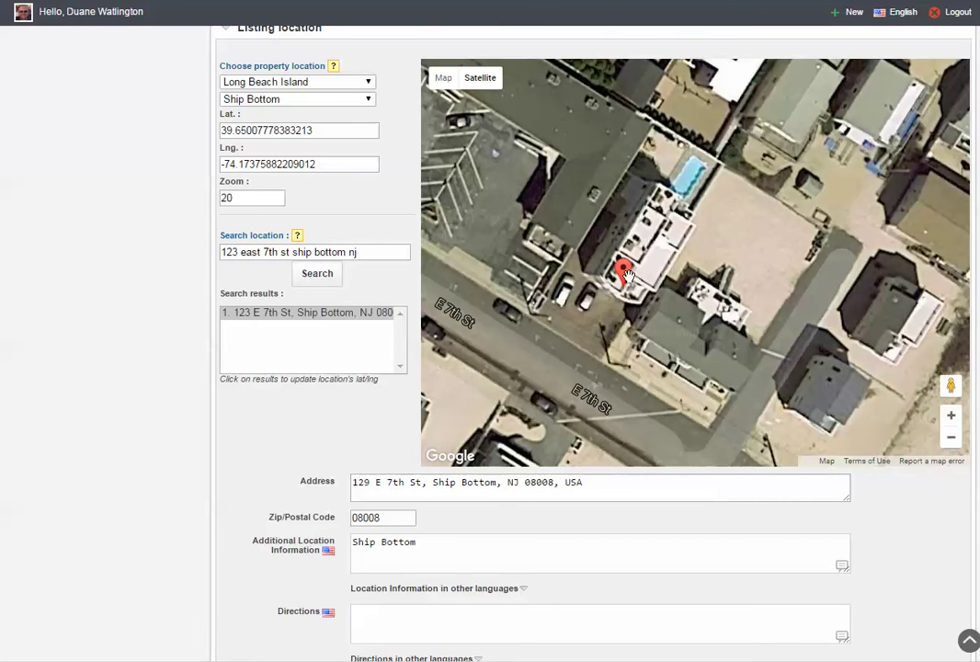
scroll(311, 417, "down", 2)
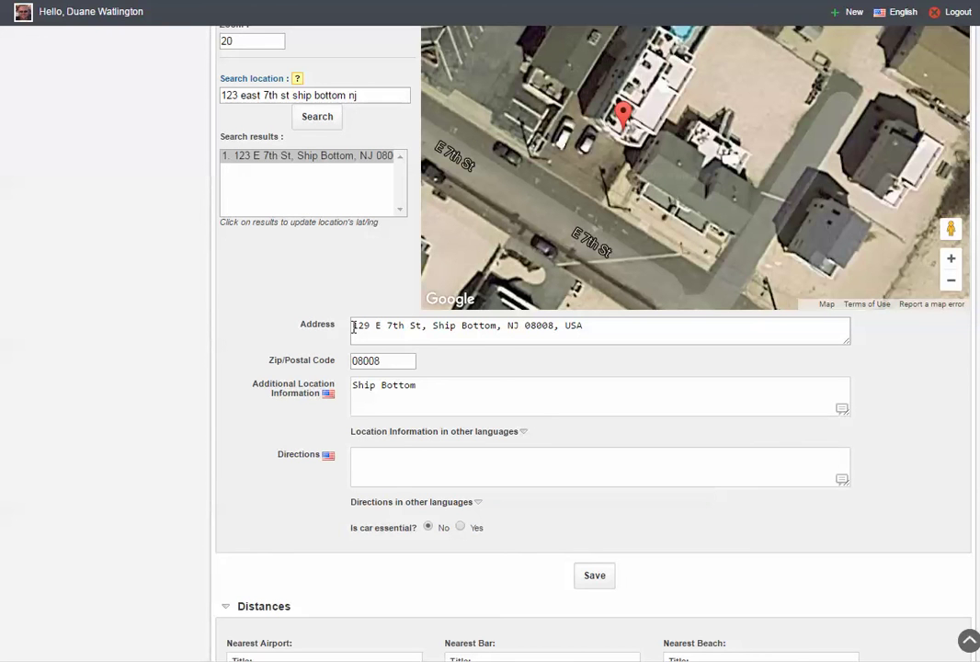
left_click(370, 326)
key("BackSpace")
type("3")
left_click(599, 585)
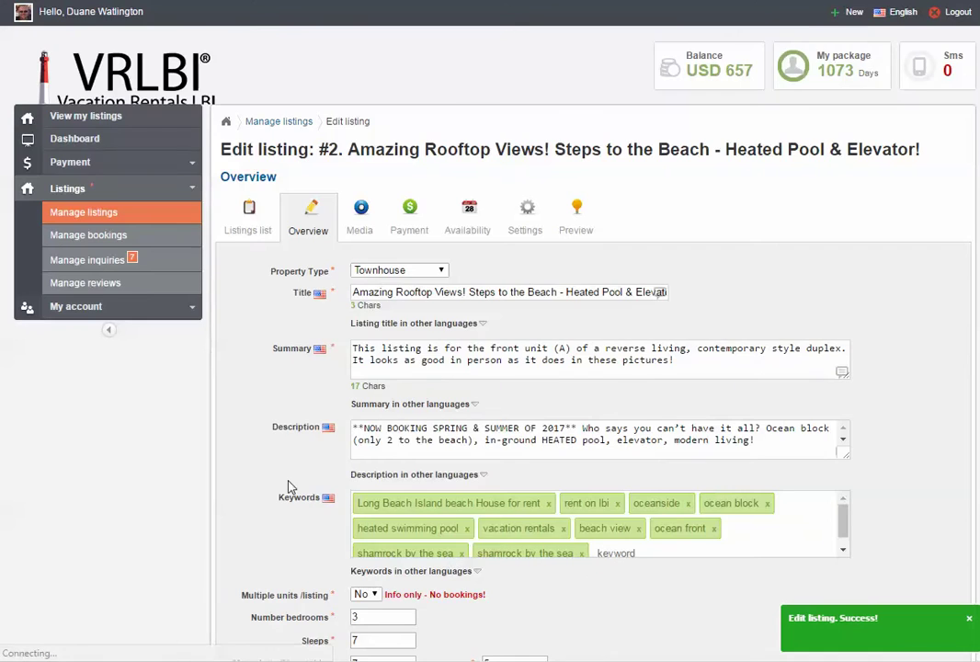
Switch the listing map to Satellite and change its zoom value from 20 to 16.
scroll(288, 487, "down", 3)
scroll(288, 487, "down", 5)
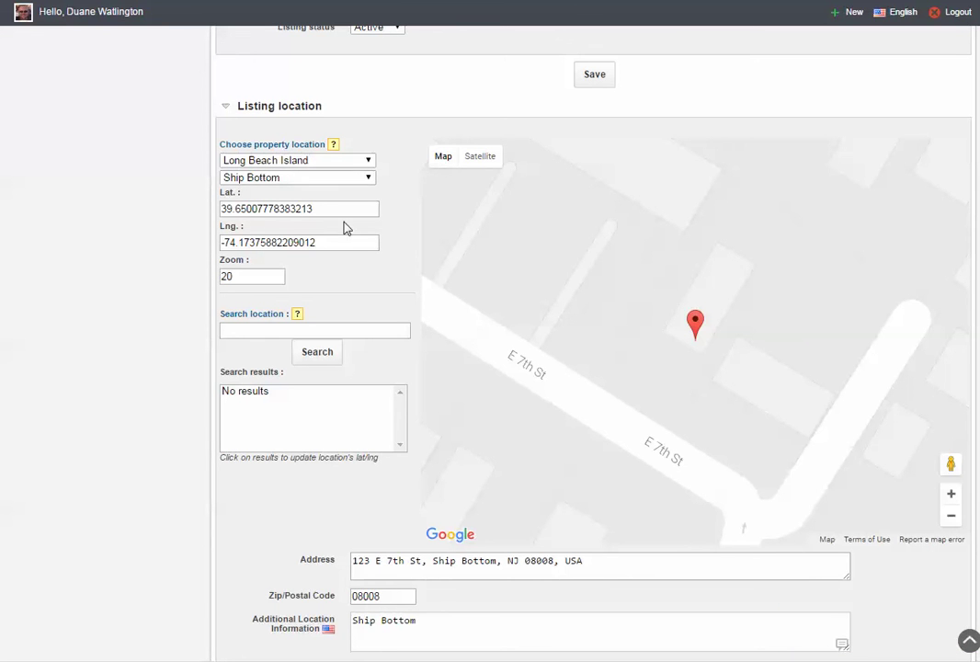
scroll(282, 496, "down", 1)
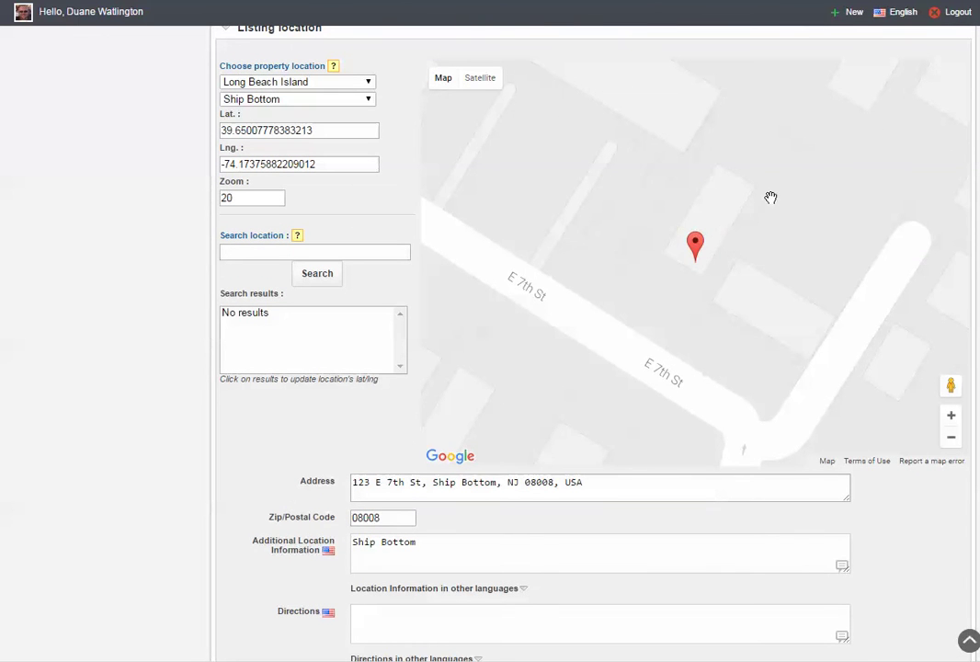
left_click(480, 81)
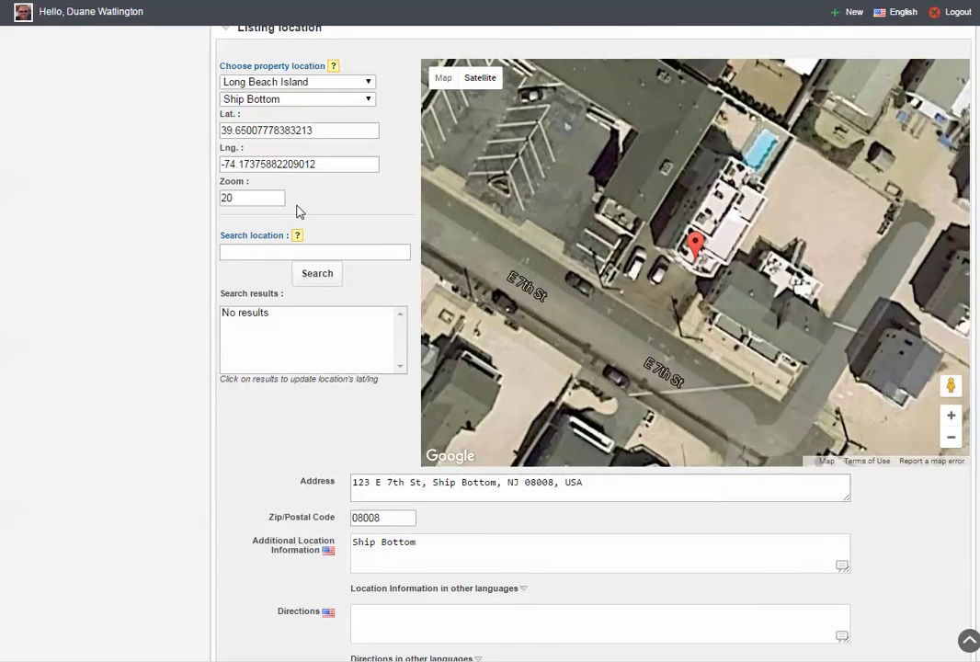
left_click_drag(263, 201, 218, 199)
type("16")
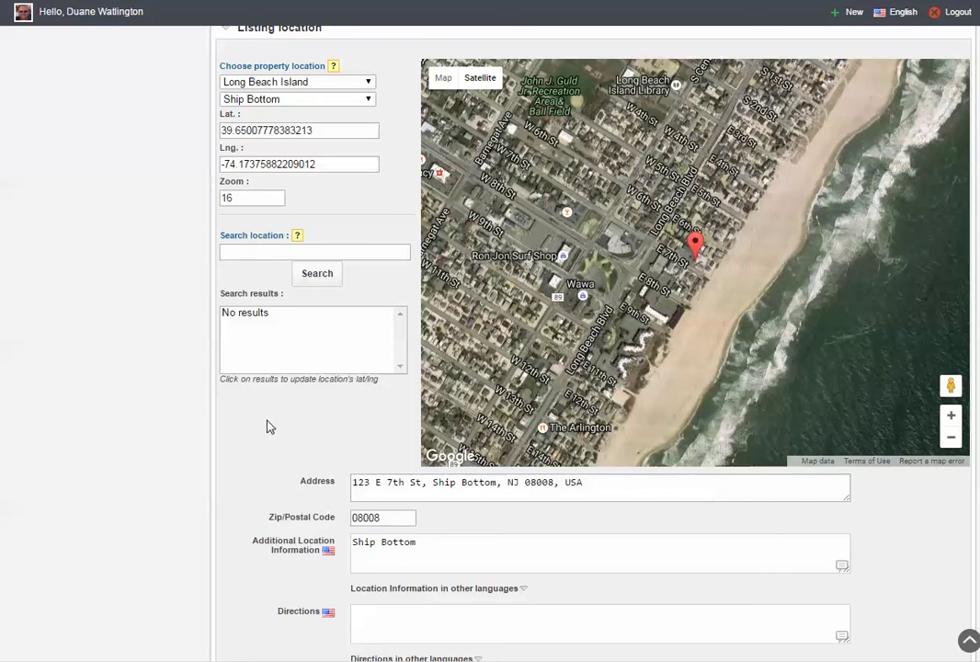
scroll(264, 426, "down", 3)
scroll(264, 426, "down", 2)
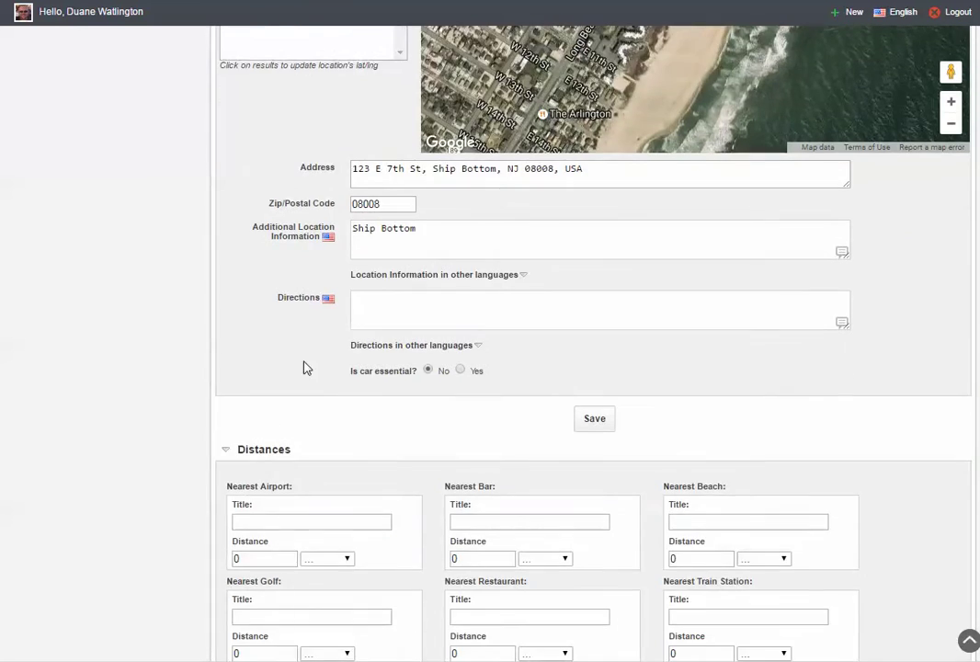
Enter Philadelphia as the nearest airport, 60 miles away.
scroll(384, 434, "down", 2)
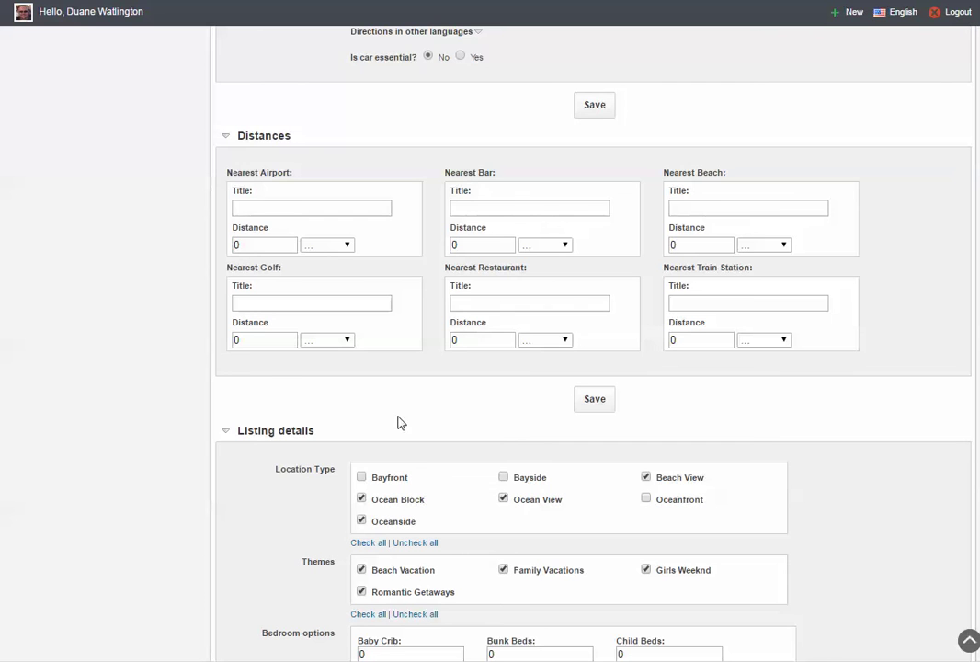
left_click(259, 209)
type("Philadelphia")
left_click(345, 246)
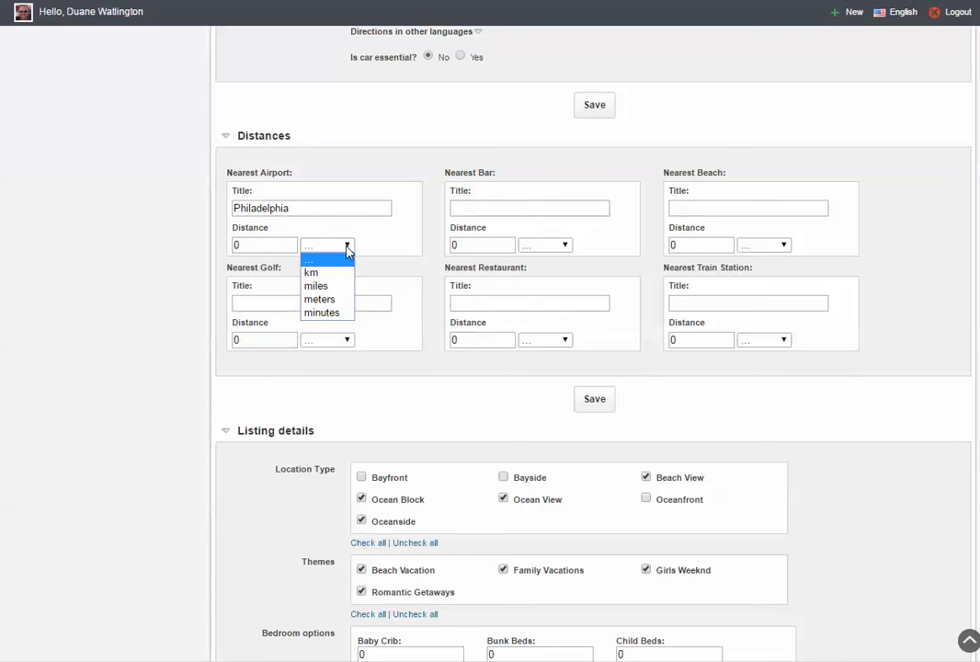
left_click(322, 286)
left_click_drag(258, 244, 225, 243)
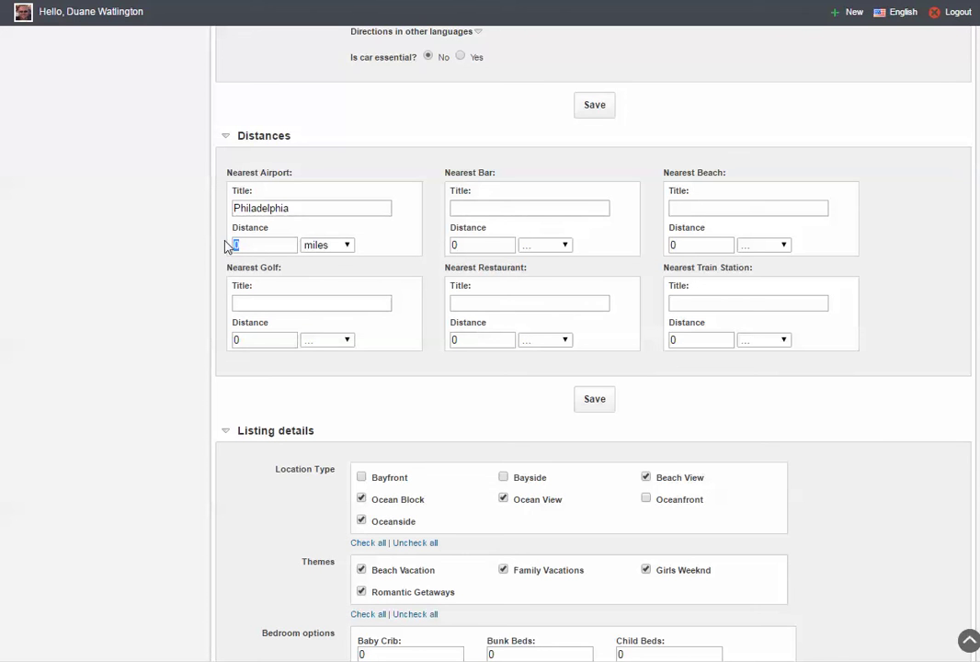
type("60")
Enter 7th Street as the nearest beach at .05 miles and save.
left_click(690, 211)
type("7th Street")
left_click(782, 245)
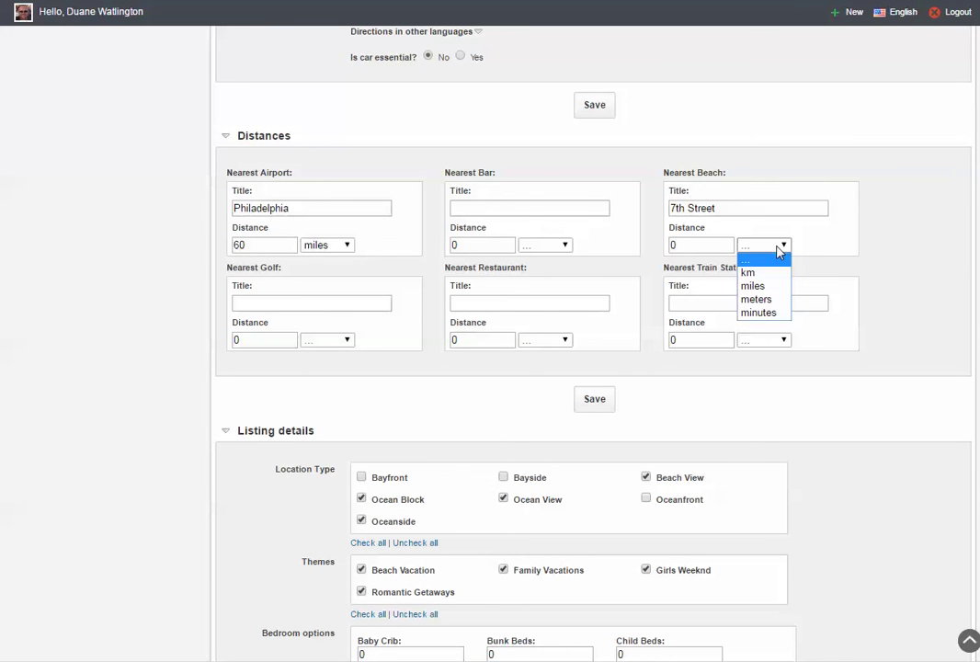
left_click(755, 288)
double_click(672, 244)
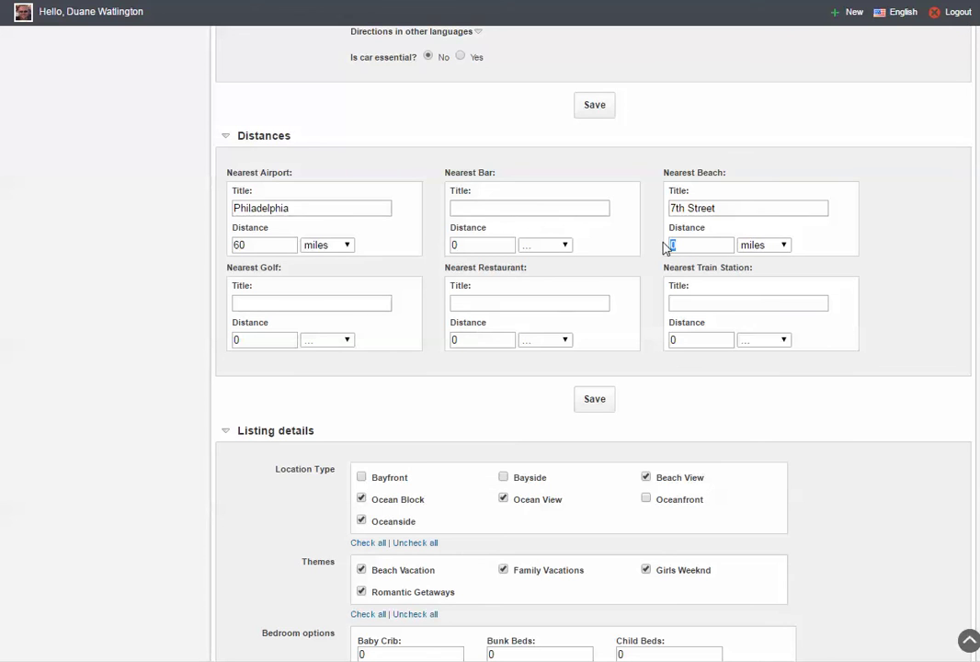
type(".1")
type("05")
left_click(674, 246)
left_click(604, 404)
left_click(595, 403)
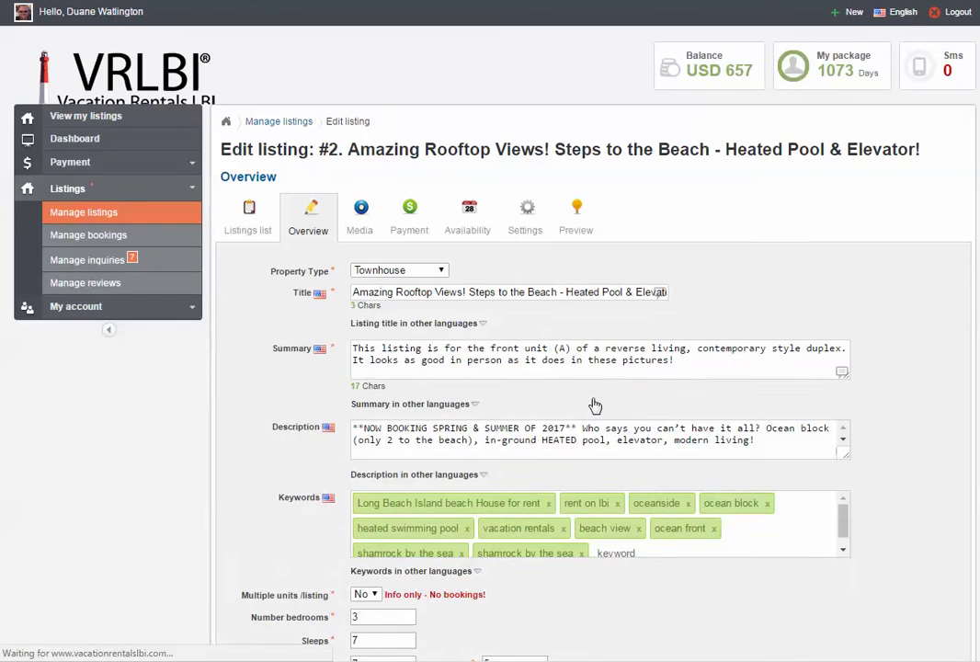
scroll(281, 430, "down", 8)
scroll(284, 434, "down", 10)
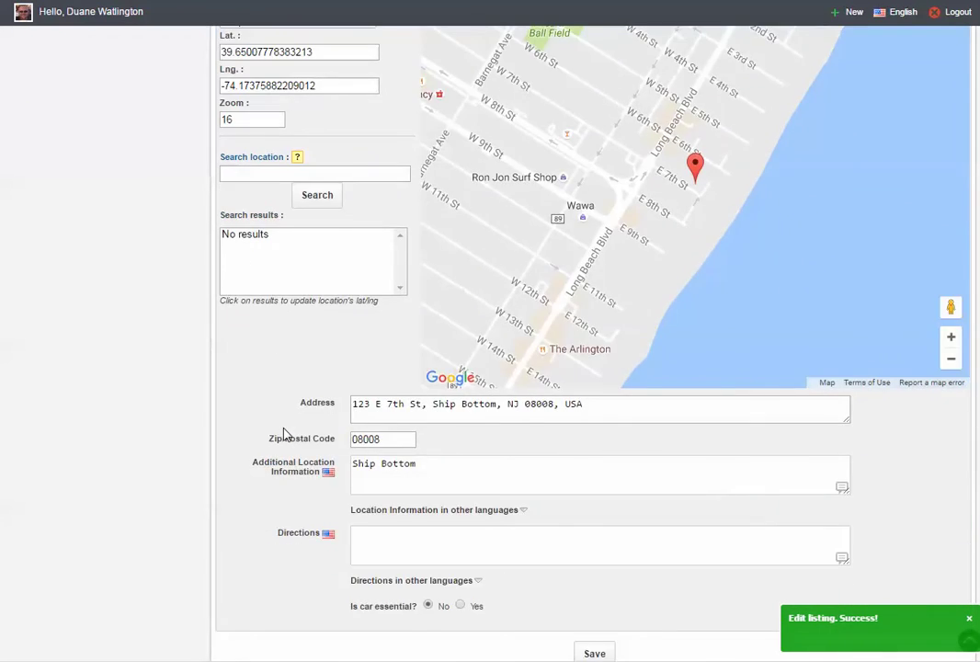
scroll(284, 428, "down", 4)
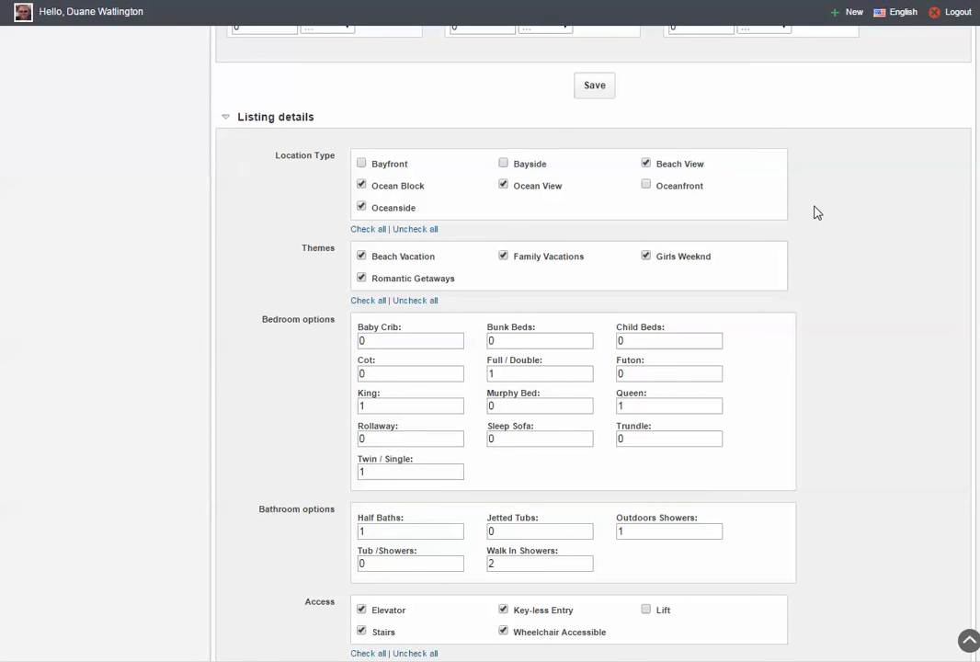
scroll(317, 268, "down", 1)
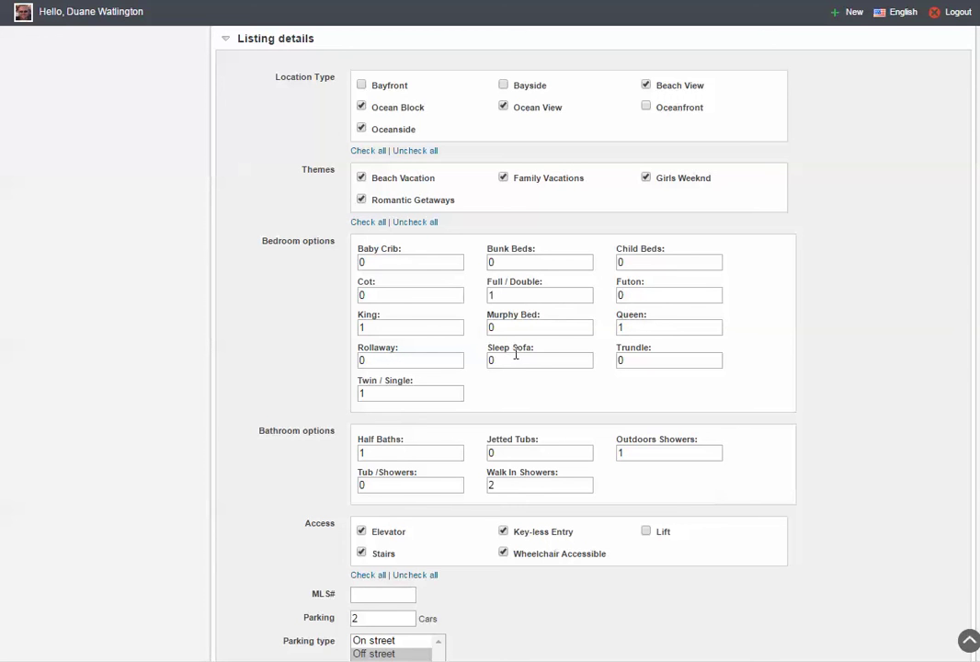
double_click(625, 329)
type("2")
key("BackSpace")
type("1")
scroll(257, 457, "down", 5)
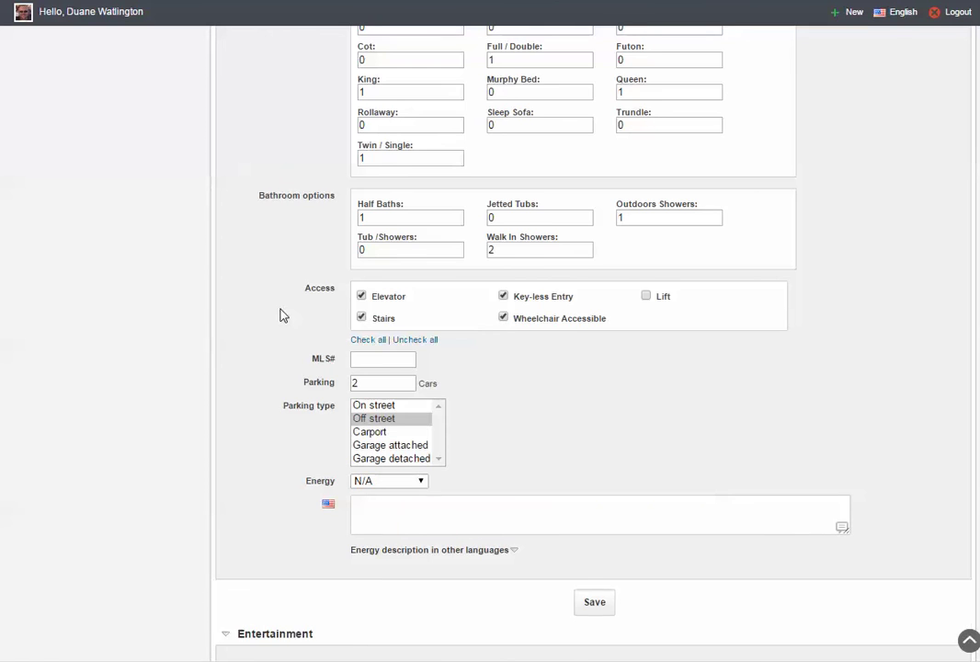
Leave the energy rating at N/A and save listing #2's bedroom, bathroom and parking details.
scroll(281, 313, "down", 1)
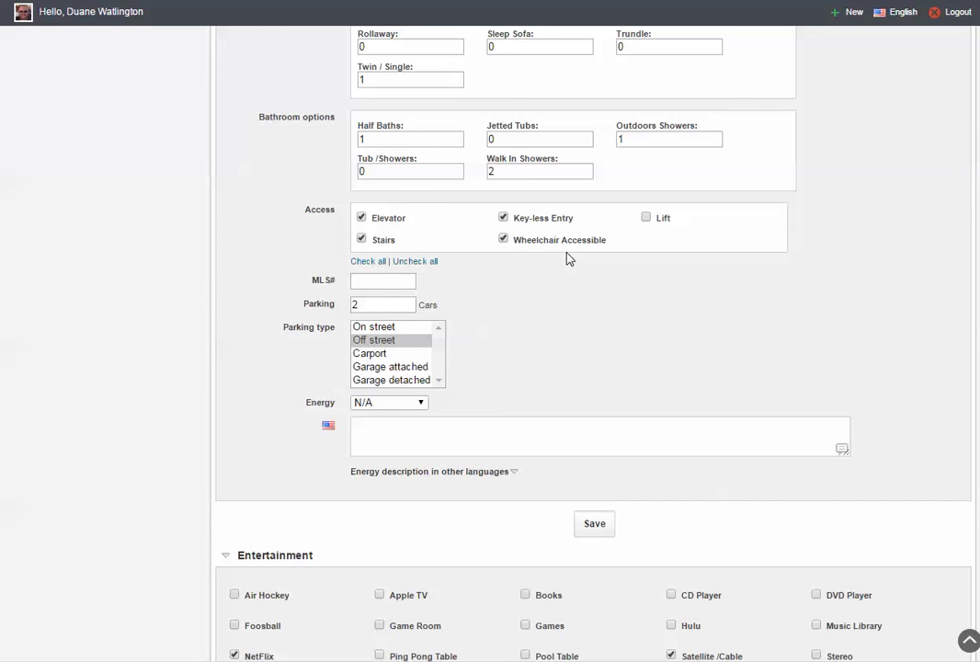
scroll(590, 273, "down", 1)
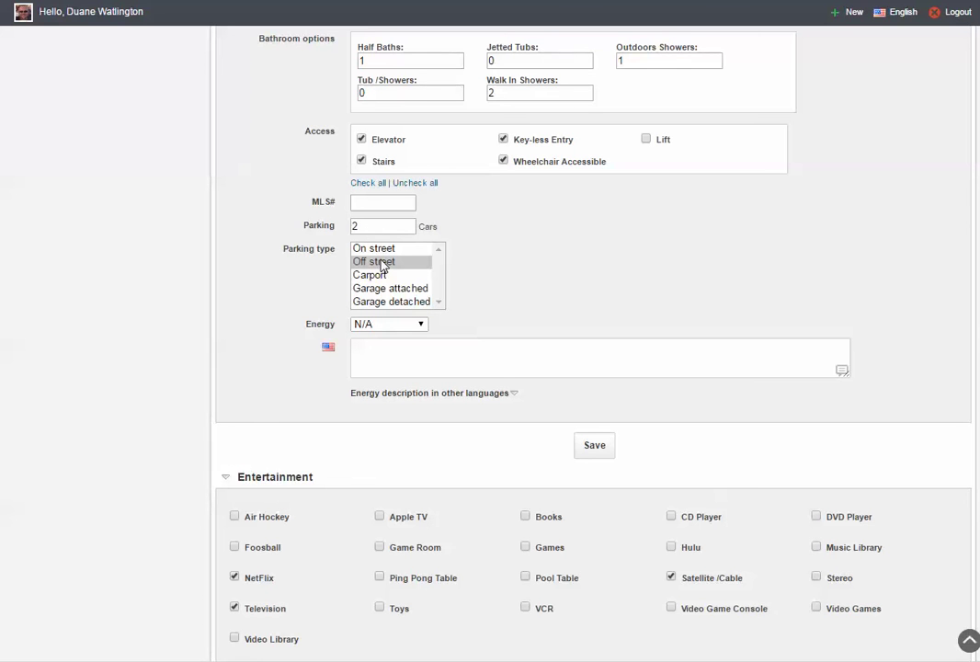
left_click(411, 327)
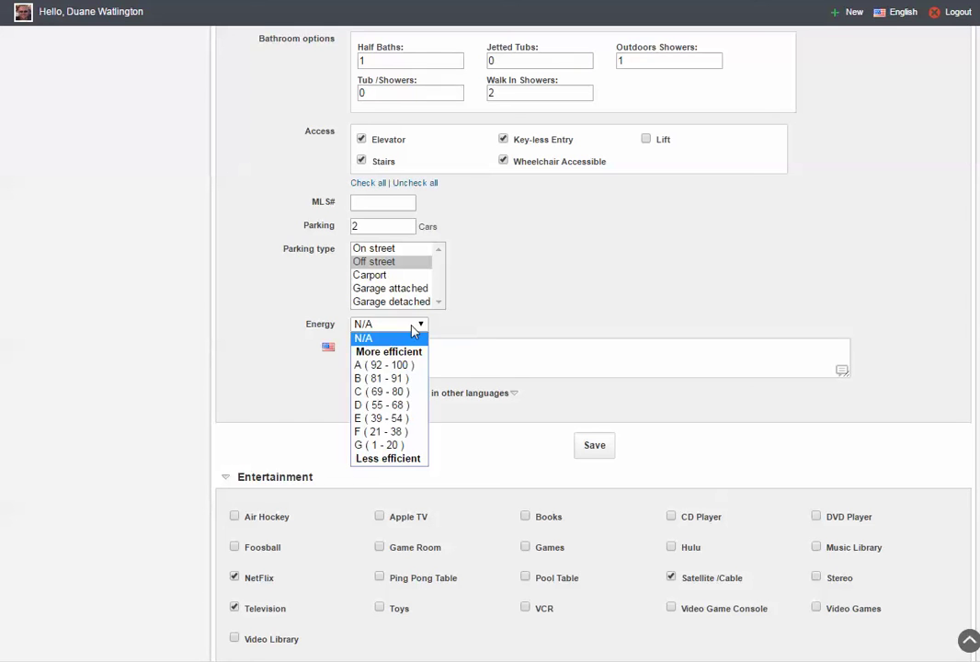
left_click(411, 325)
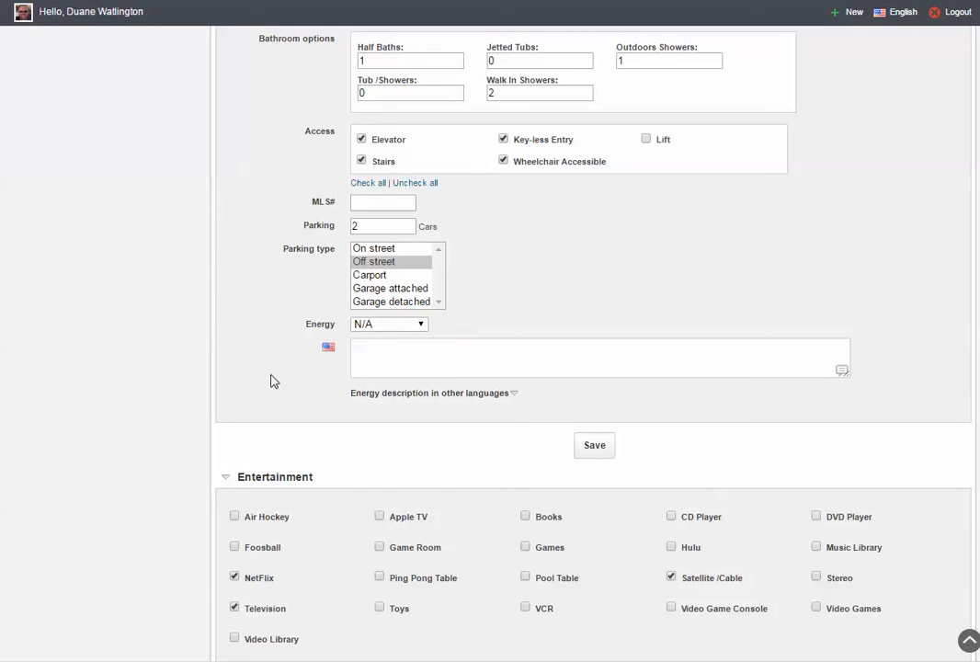
scroll(273, 380, "up", 3)
scroll(274, 380, "up", 3)
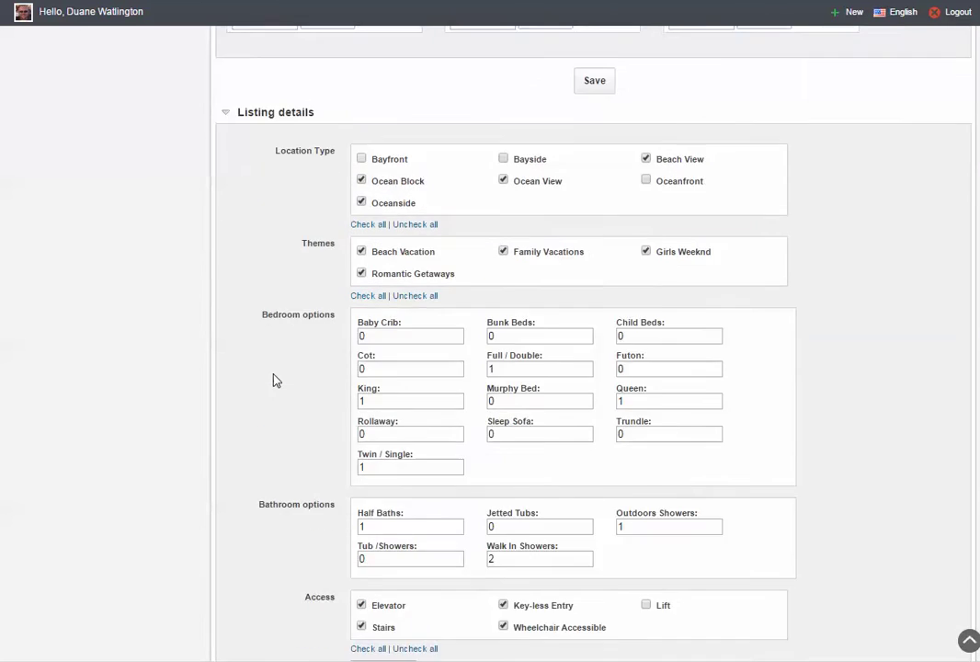
scroll(274, 380, "down", 3)
scroll(273, 380, "down", 3)
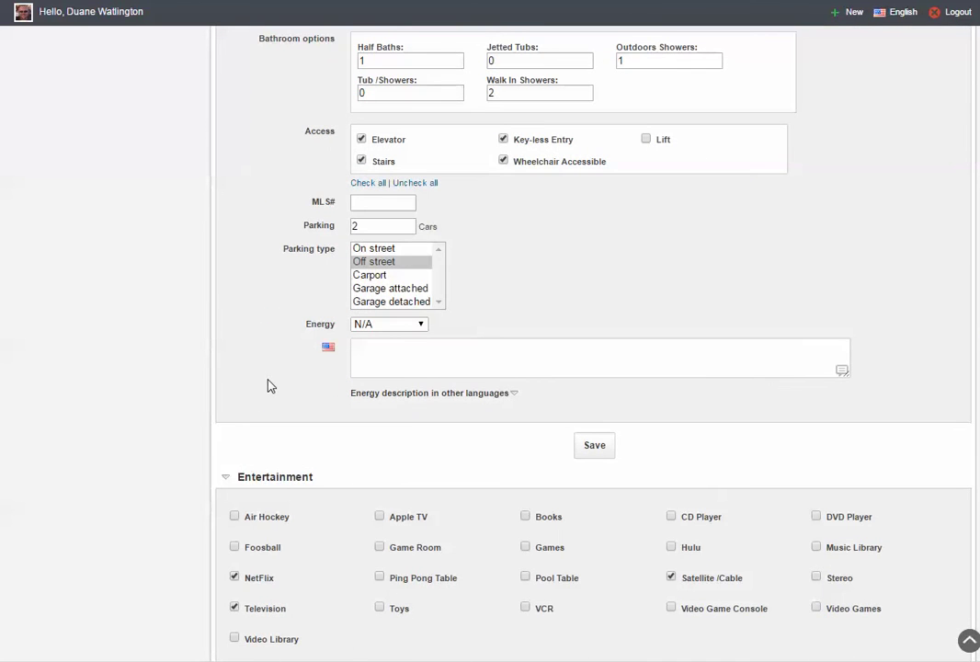
left_click(594, 447)
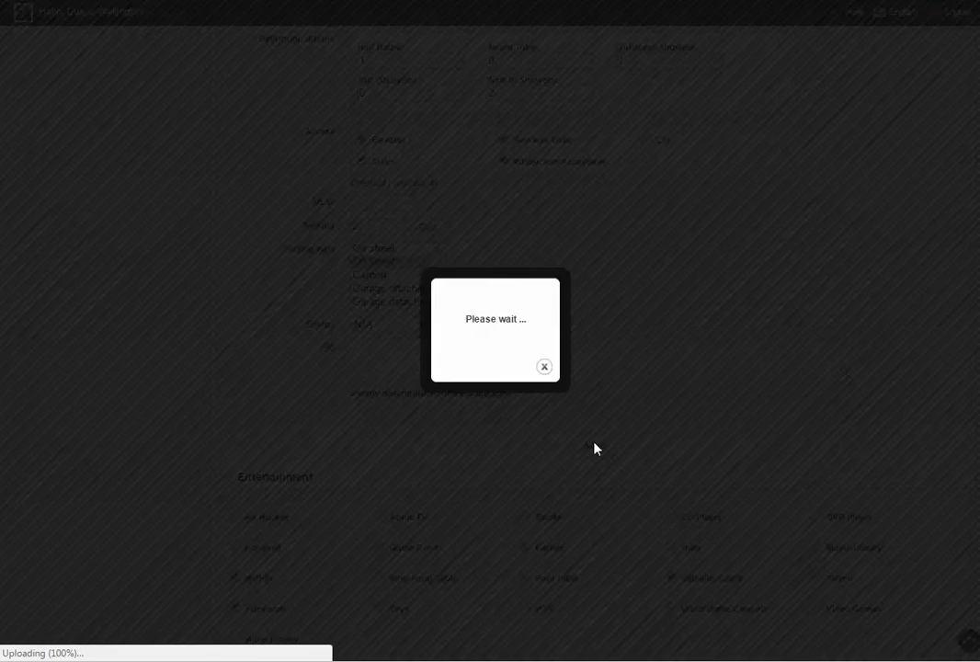
scroll(256, 427, "down", 15)
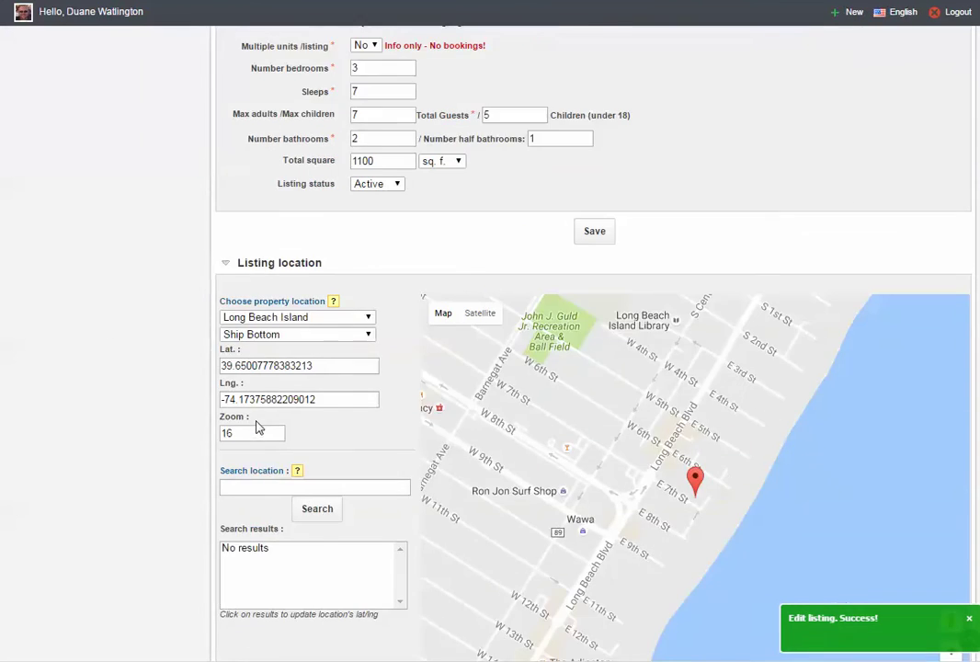
scroll(291, 437, "down", 10)
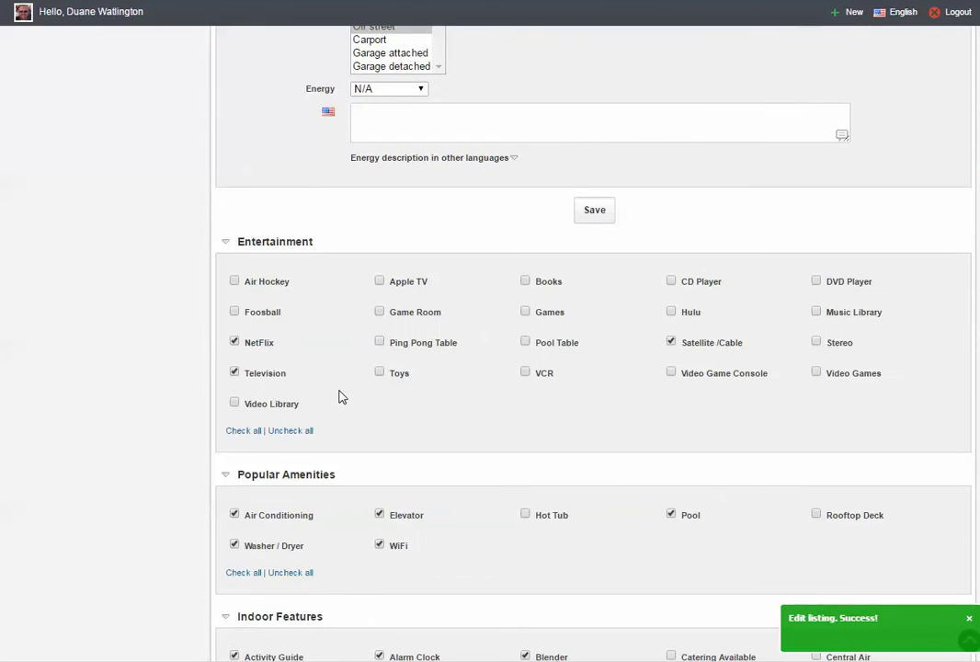
Uncheck Hot Tub so every other popular amenity, including Rooftop Deck, stays checked.
scroll(342, 398, "down", 1)
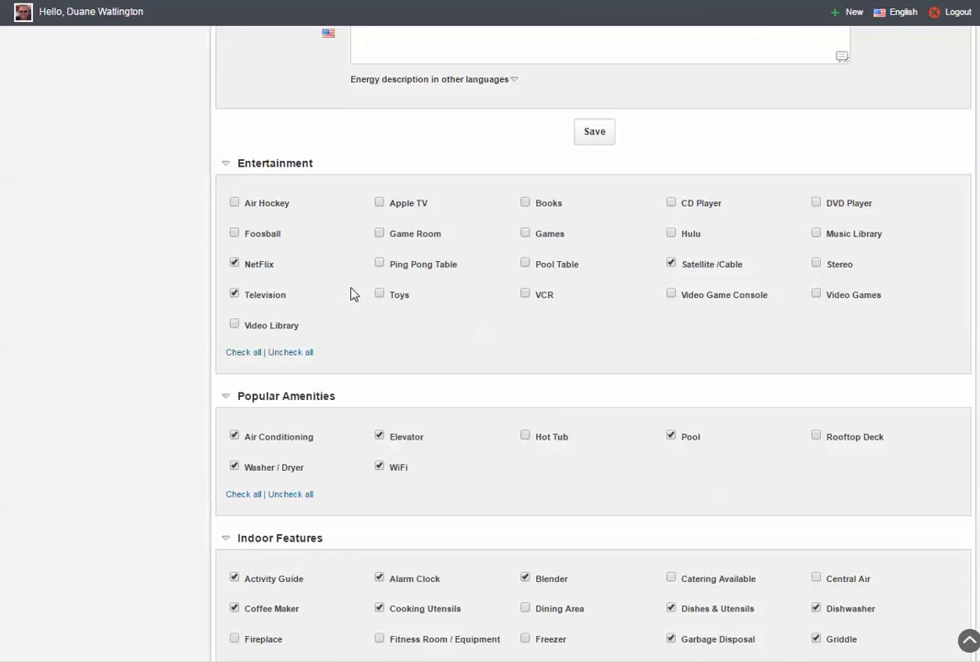
scroll(438, 346, "down", 1)
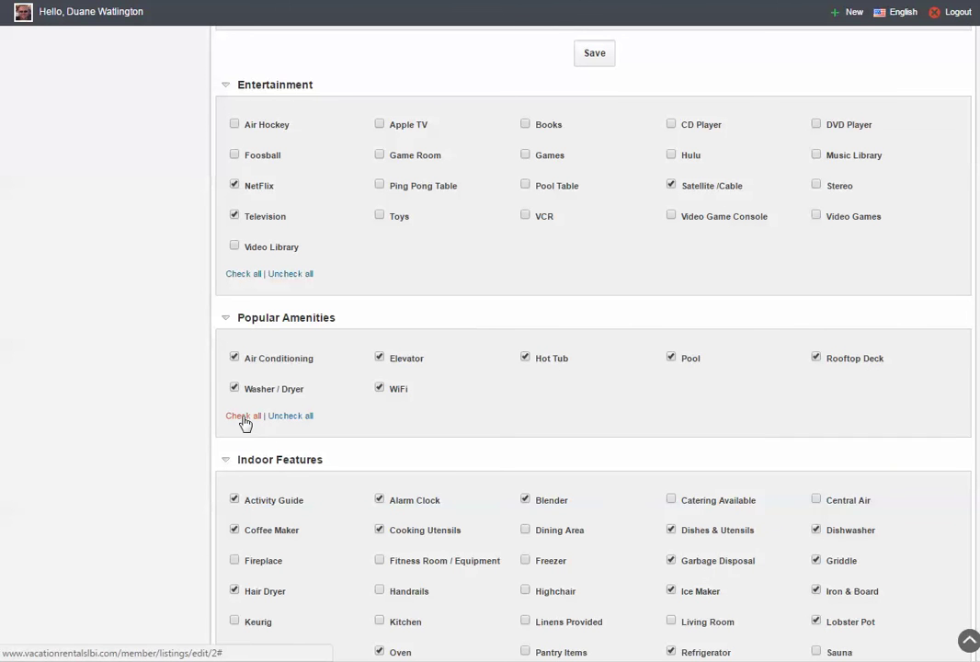
left_click(526, 358)
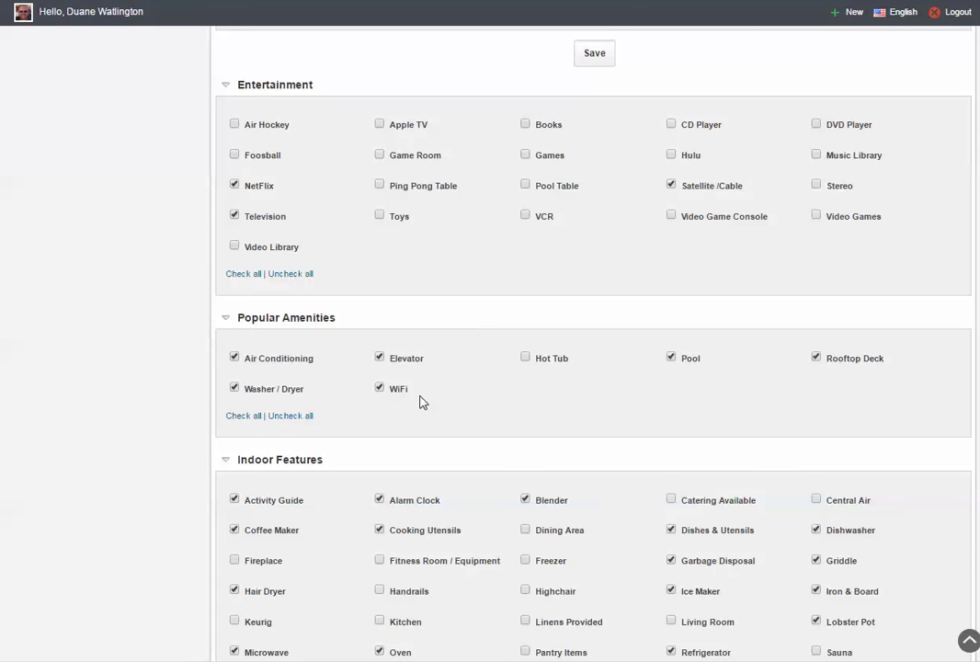
scroll(422, 402, "down", 3)
scroll(422, 402, "down", 2)
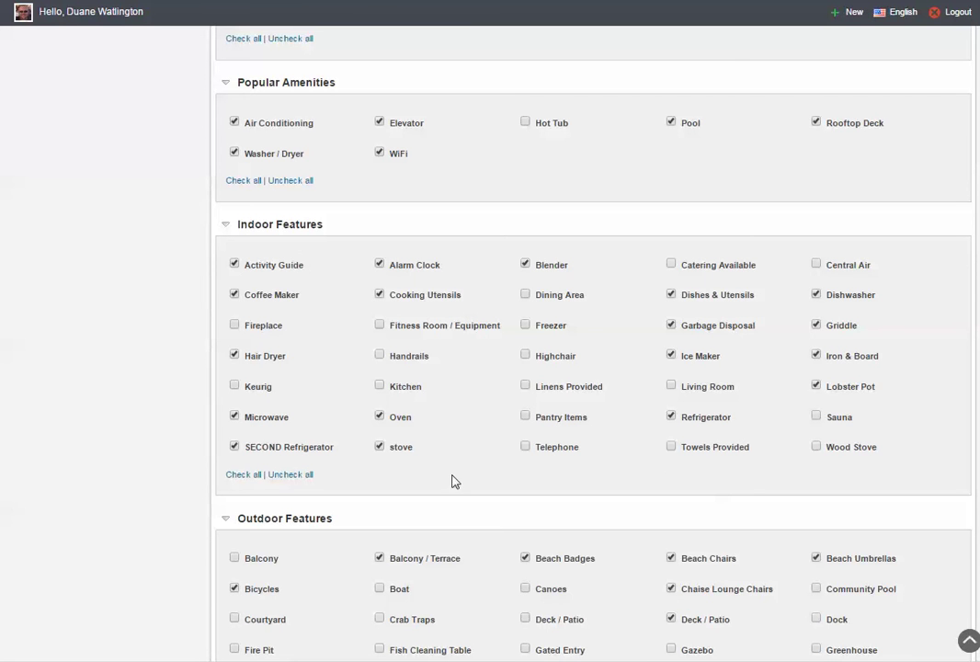
scroll(460, 447, "down", 4)
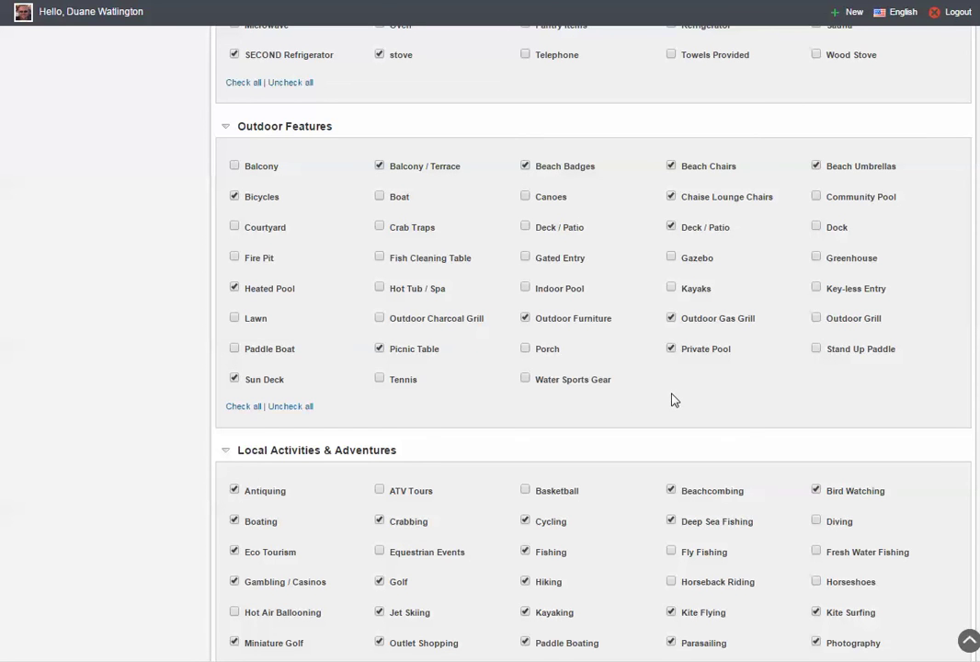
scroll(648, 418, "down", 3)
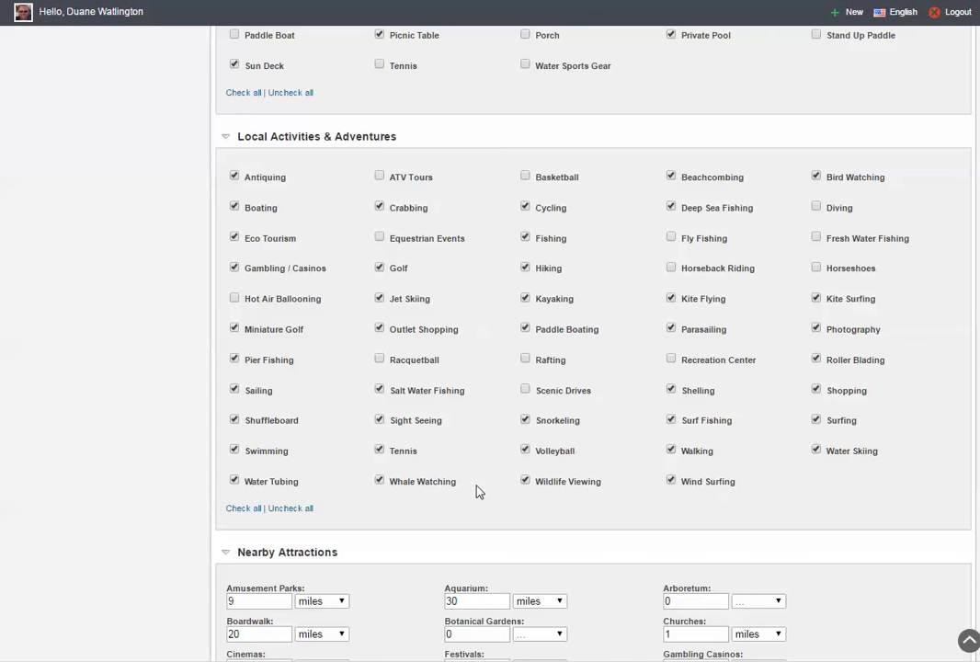
scroll(478, 492, "down", 3)
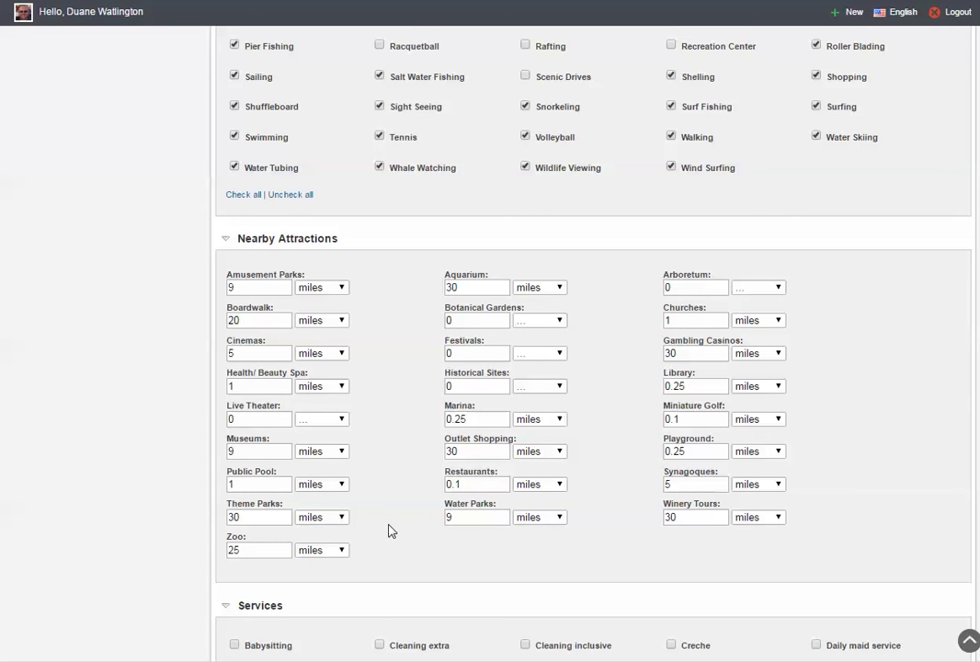
Save listing #2's amenities, activities and nearby attractions.
scroll(388, 532, "down", 4)
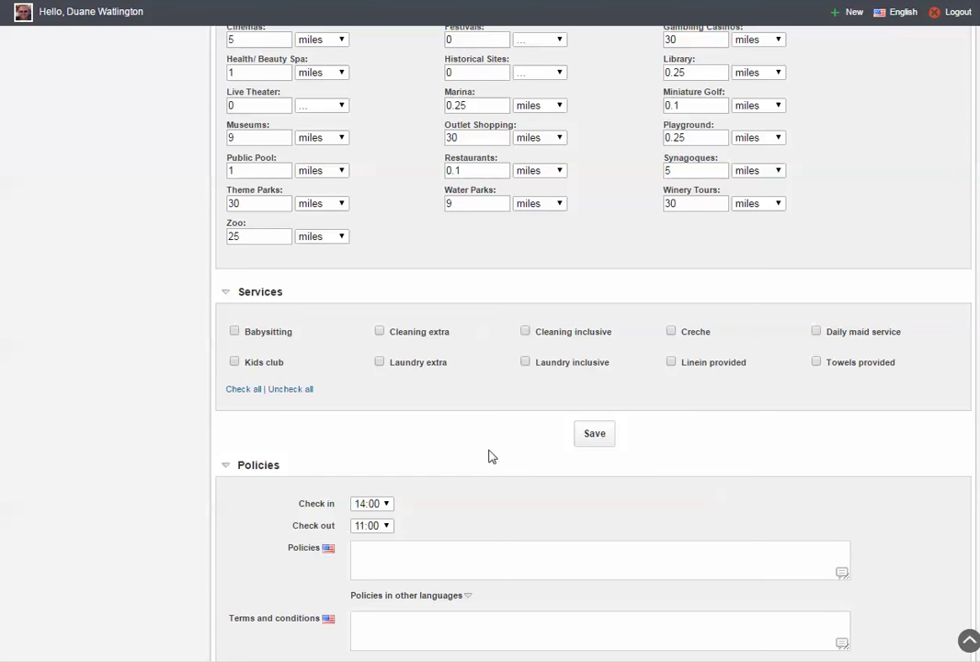
left_click(595, 437)
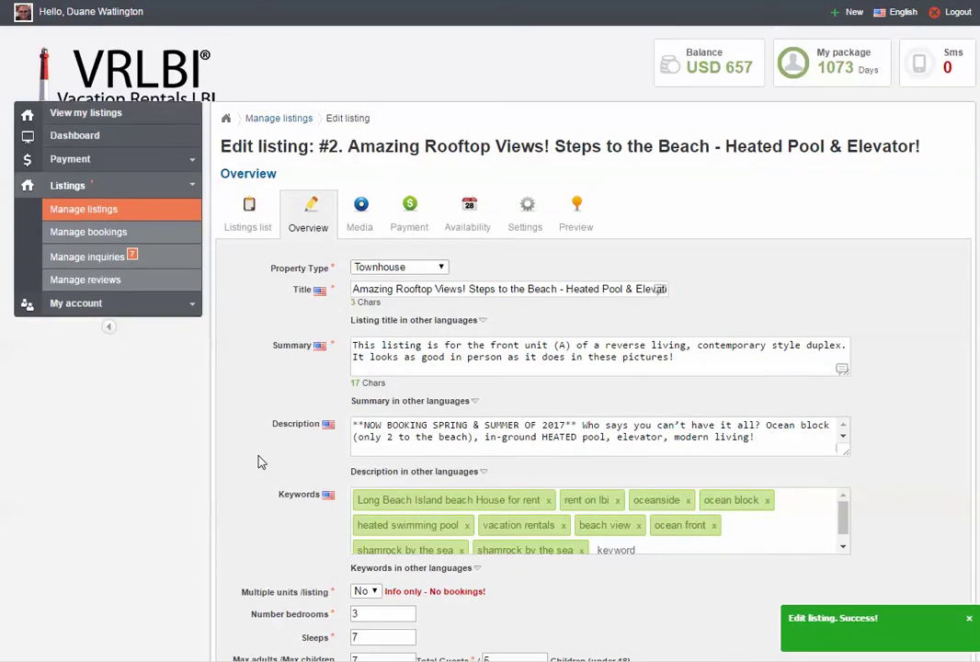
In Policies, select Cash as the payment option.
scroll(261, 459, "down", 10)
scroll(261, 460, "down", 18)
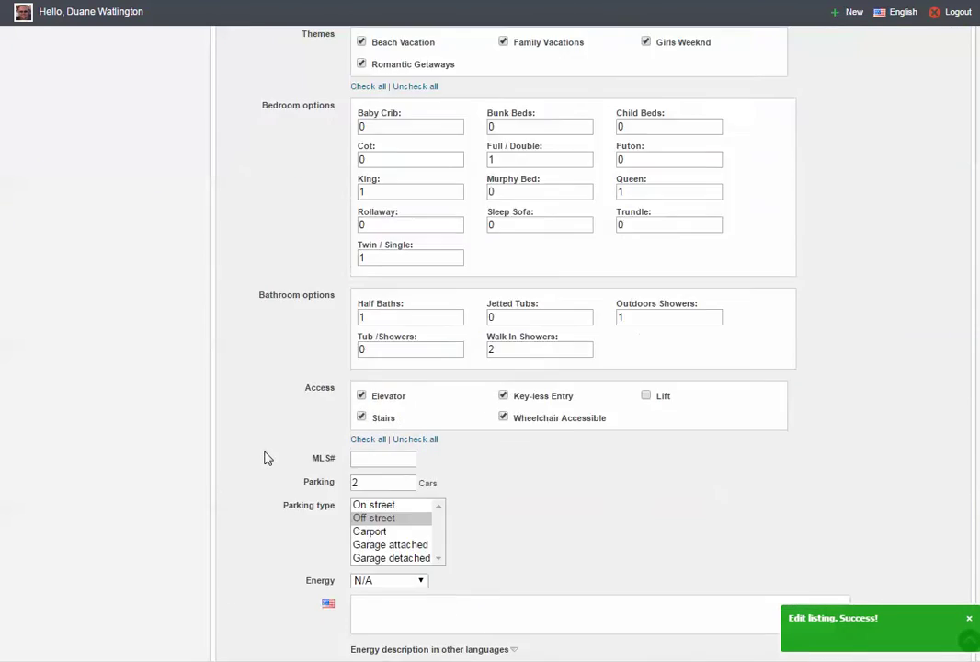
scroll(266, 451, "down", 12)
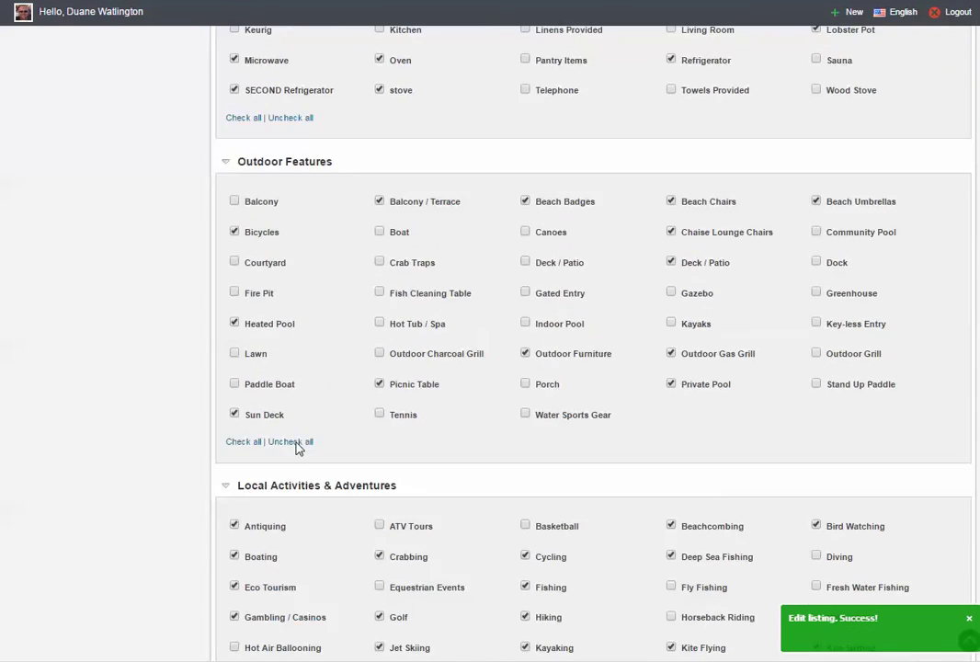
scroll(299, 448, "down", 8)
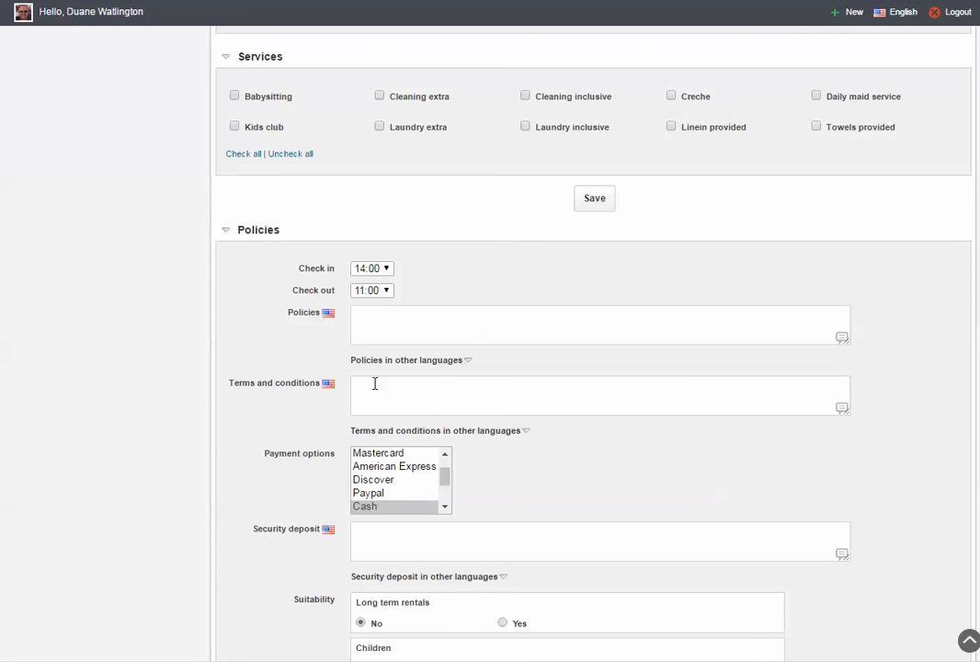
scroll(374, 383, "down", 1)
left_click_drag(446, 400, 452, 423)
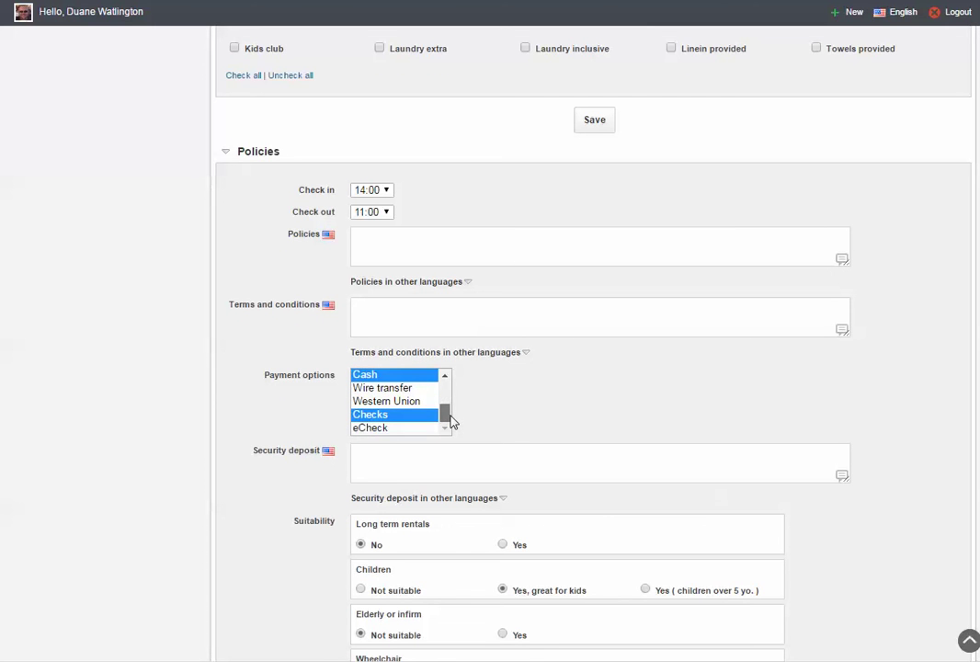
left_click(393, 389)
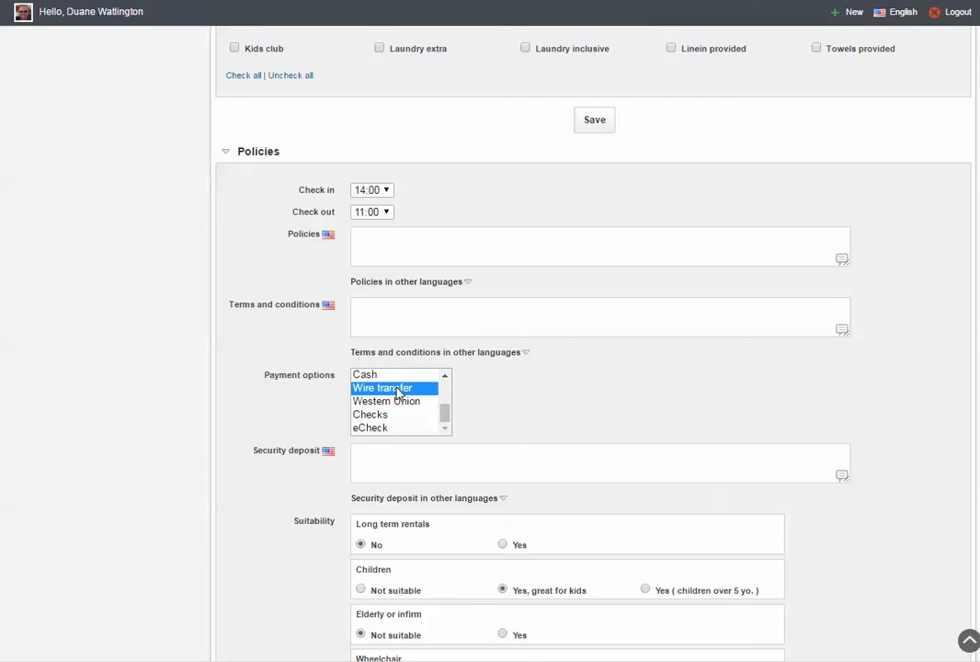
left_click(370, 377)
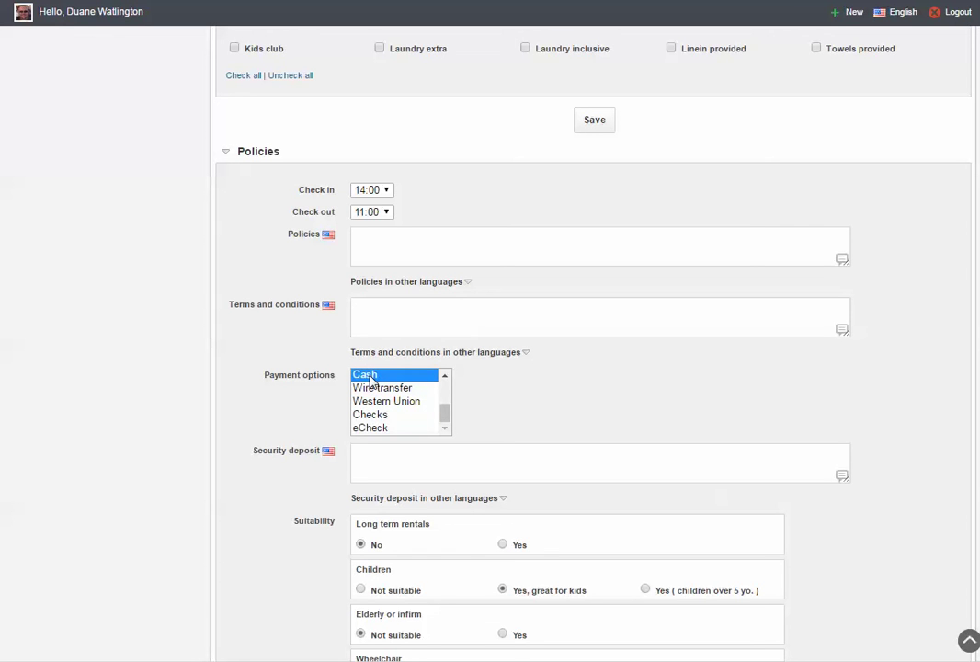
left_click(385, 413, "ctrl")
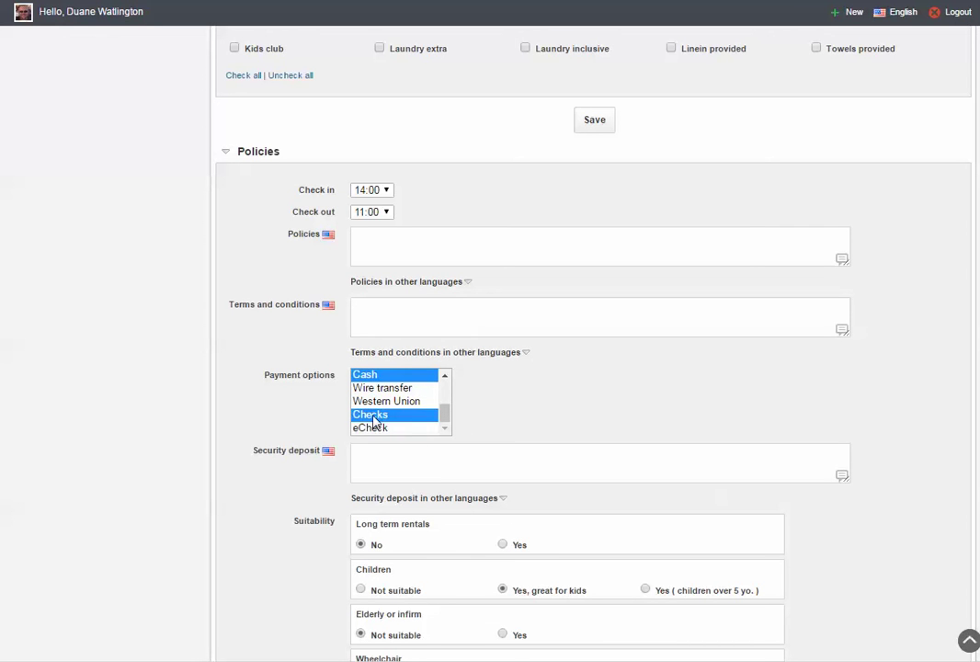
left_click(385, 404)
left_click(377, 376)
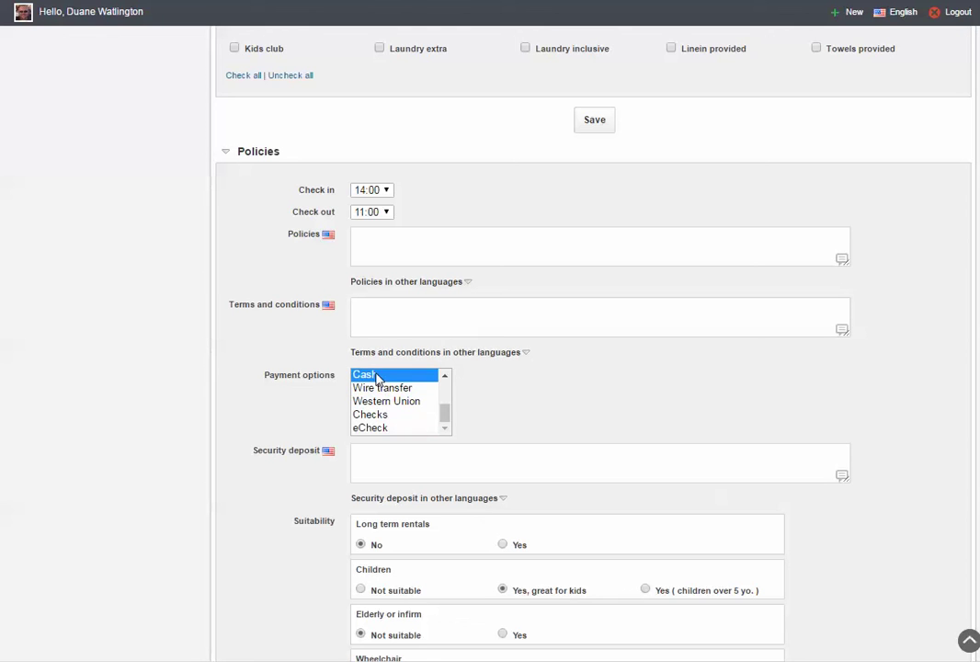
left_click(385, 390)
left_click(369, 377)
Add Checks alongside Cash and set the security deposit to '$500 Refundable'.
left_click(374, 414, "ctrl")
left_click(376, 466)
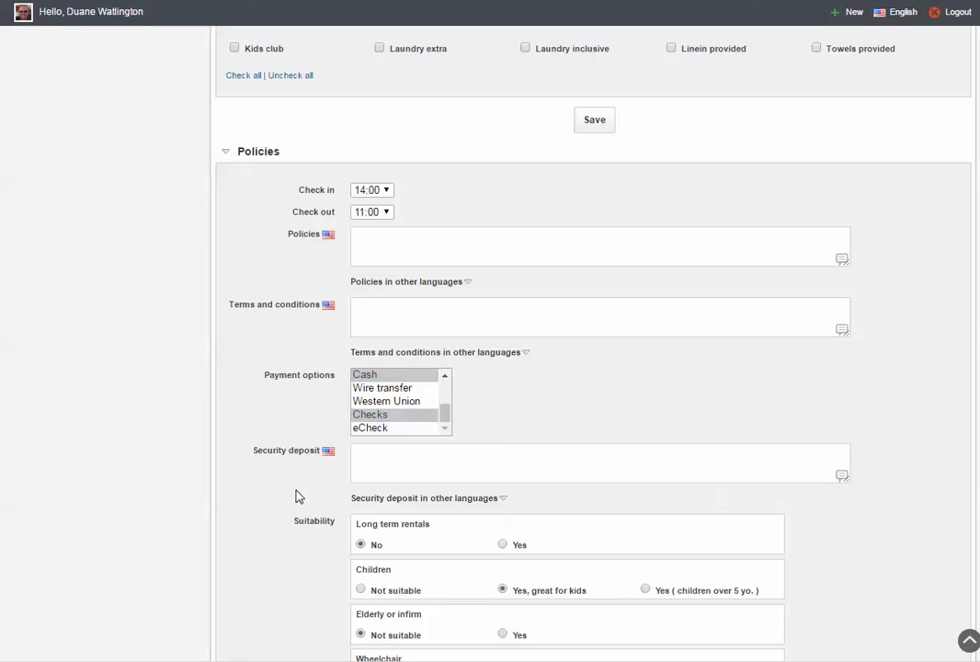
type("$500 Refundable")
Mark the property as wheelchair suitable by choosing Yes.
scroll(285, 483, "down", 5)
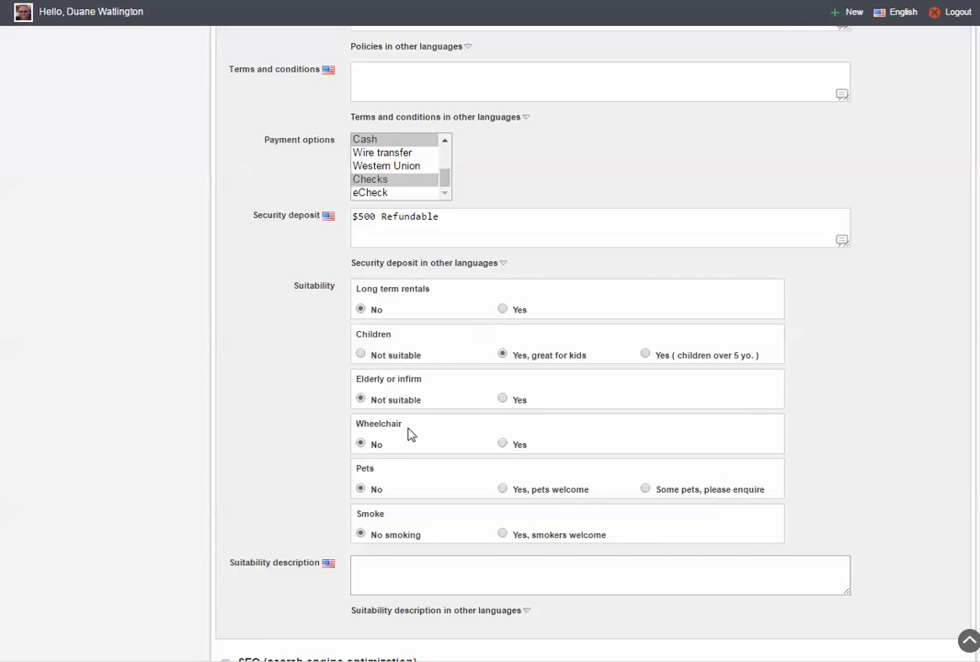
left_click(503, 443)
scroll(270, 482, "down", 3)
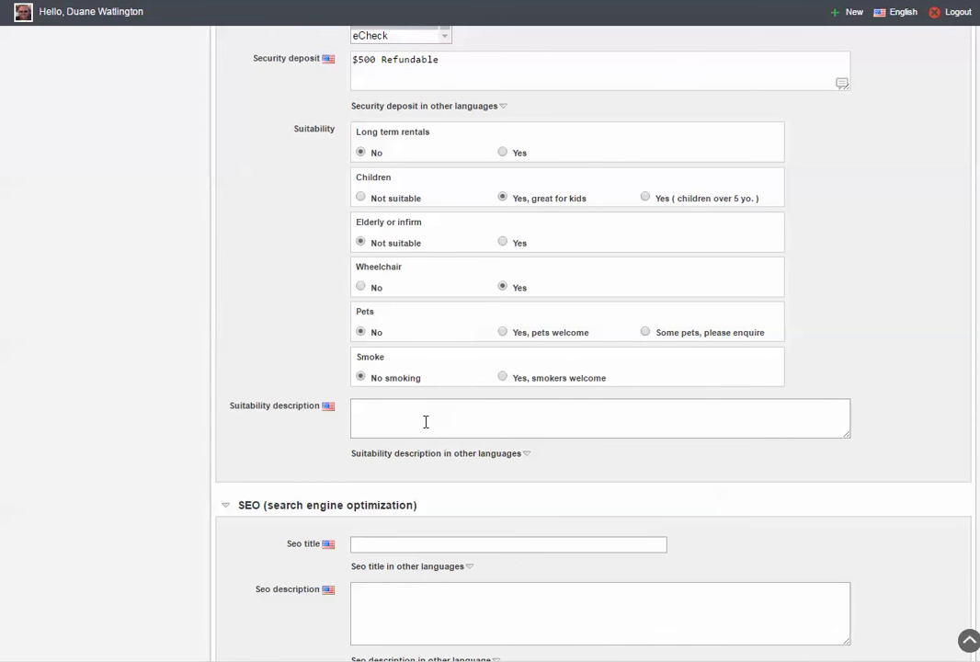
scroll(245, 562, "down", 3)
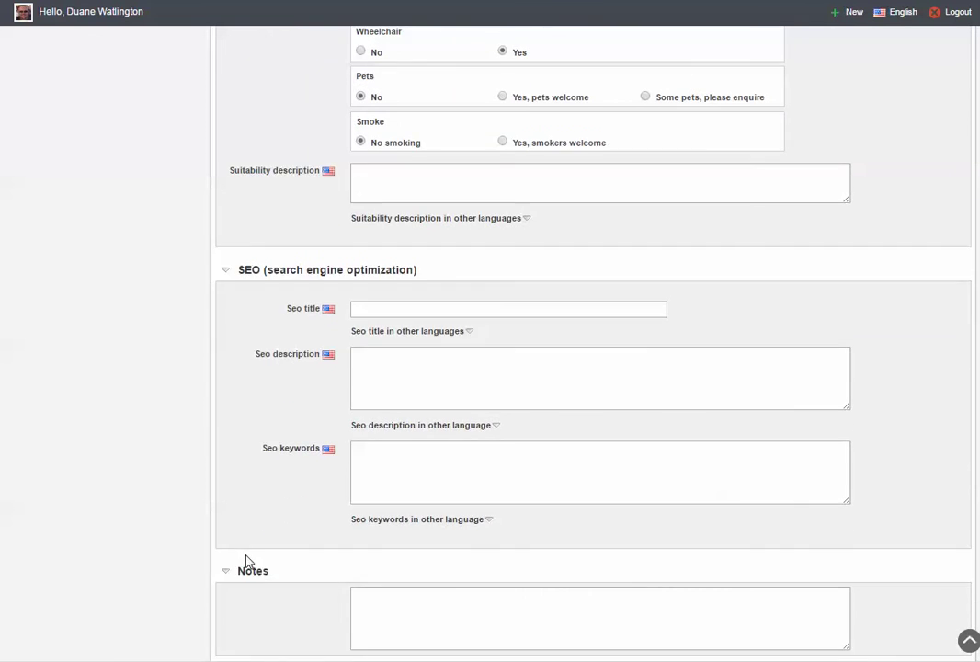
scroll(246, 563, "up", 1)
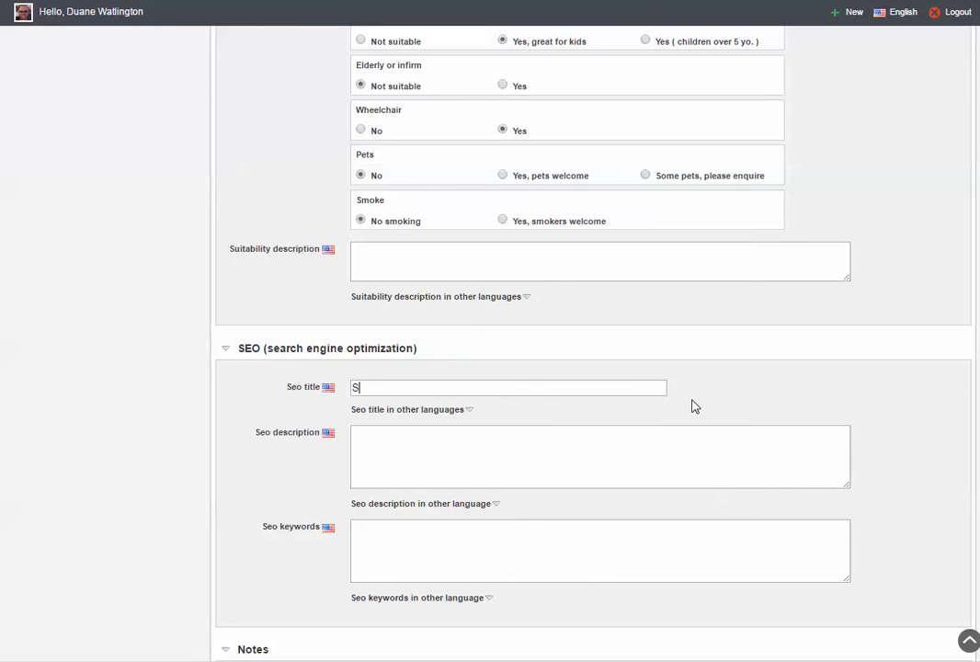
Set the SEO title to 'Shamrock by the Sea', then go to the SEO description and keywords fields.
type("amrock by the Sea")
left_click(381, 435)
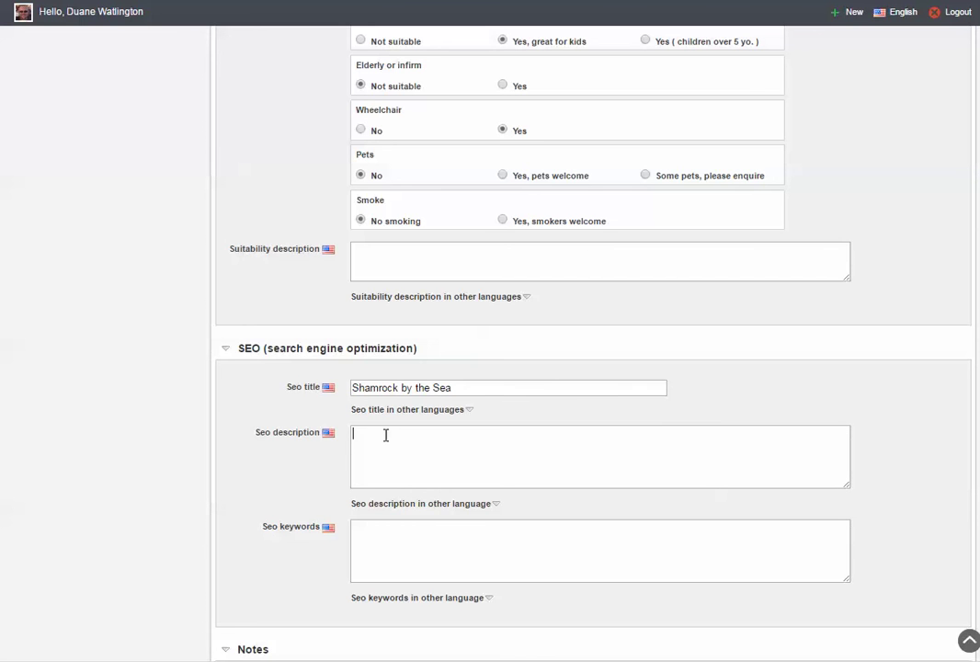
left_click(385, 535)
Save the policy, suitability and SEO changes for listing #2.
scroll(276, 574, "down", 3)
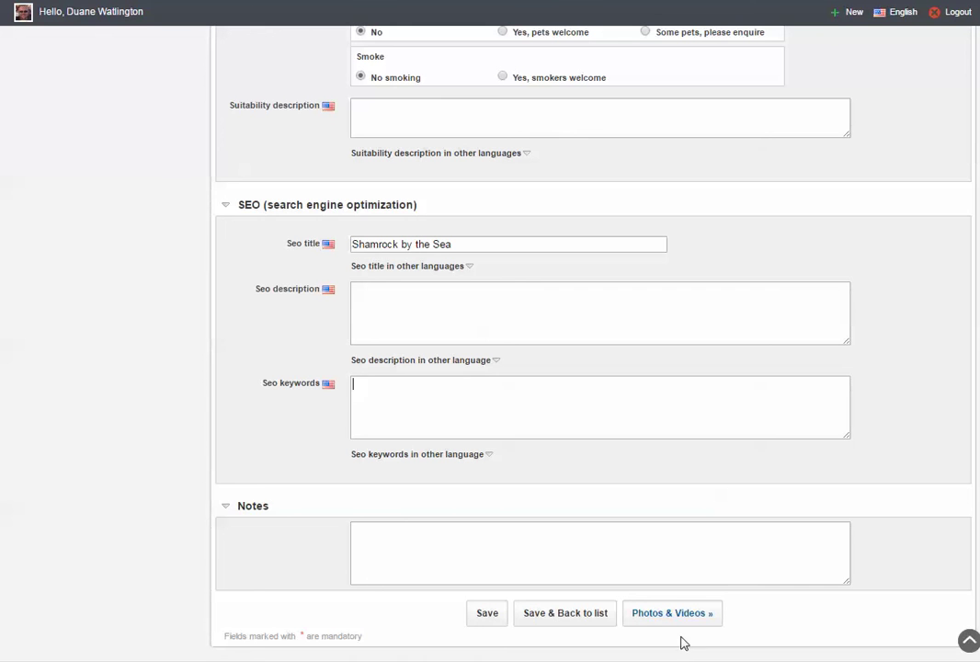
left_click(488, 615)
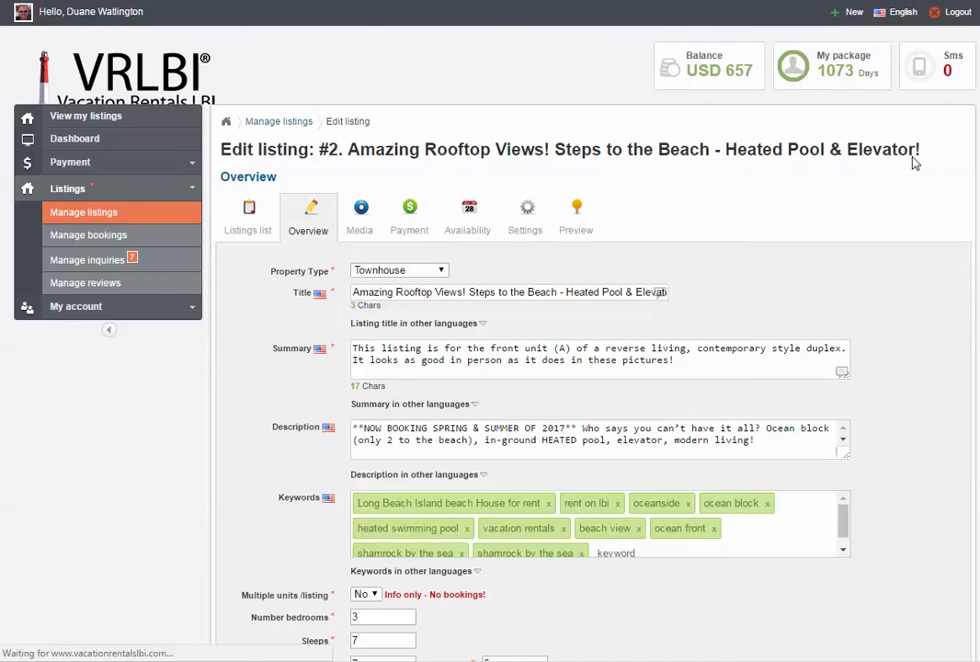
scroll(488, 618, "down", 15)
scroll(489, 618, "down", 15)
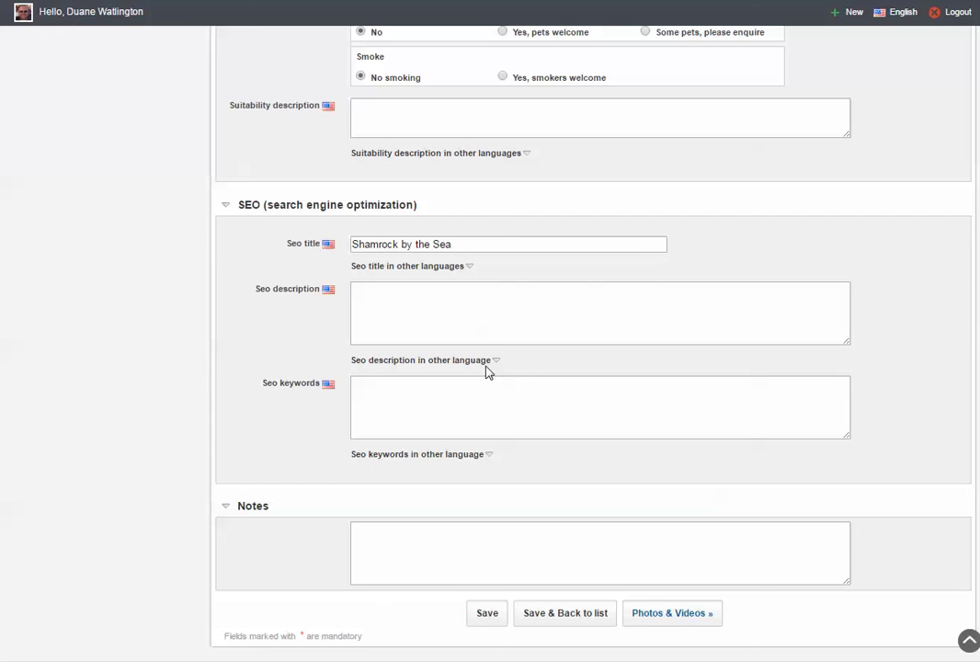
Go to listing #2's Photos & Videos page.
left_click(649, 623)
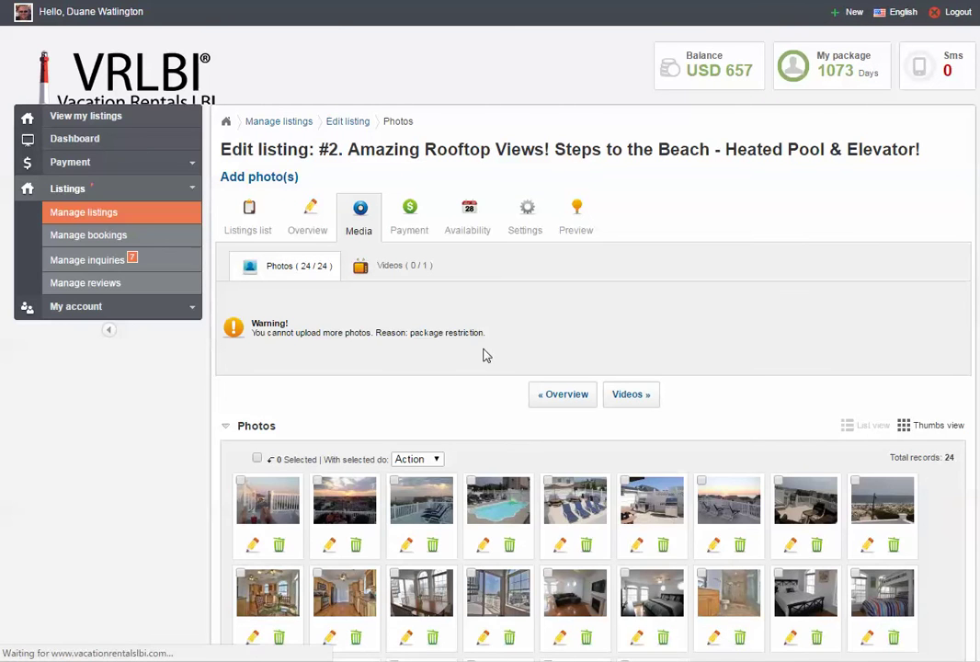
scroll(485, 355, "down", 2)
scroll(485, 355, "up", 2)
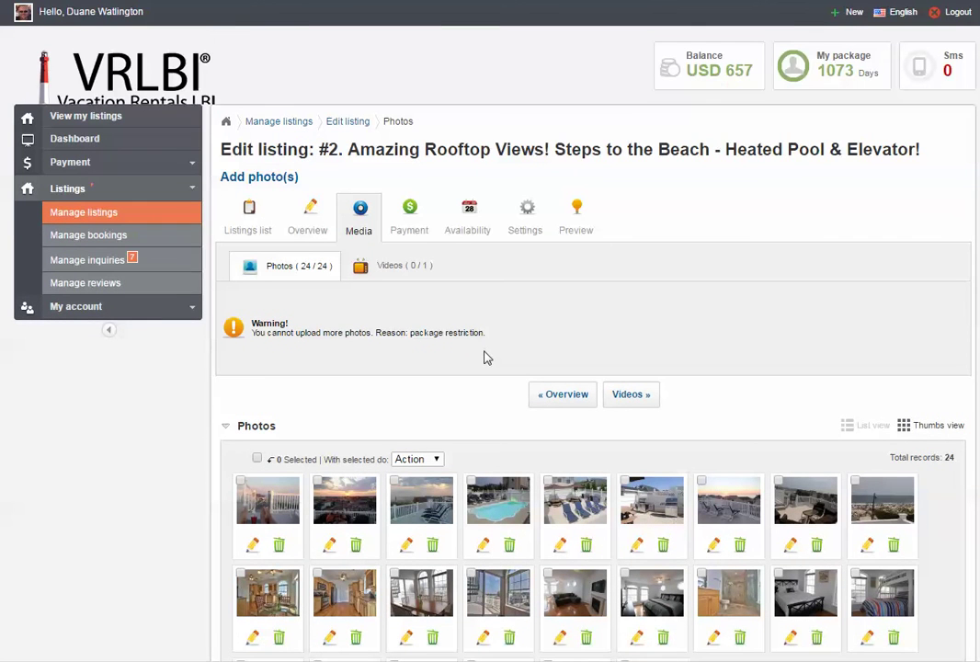